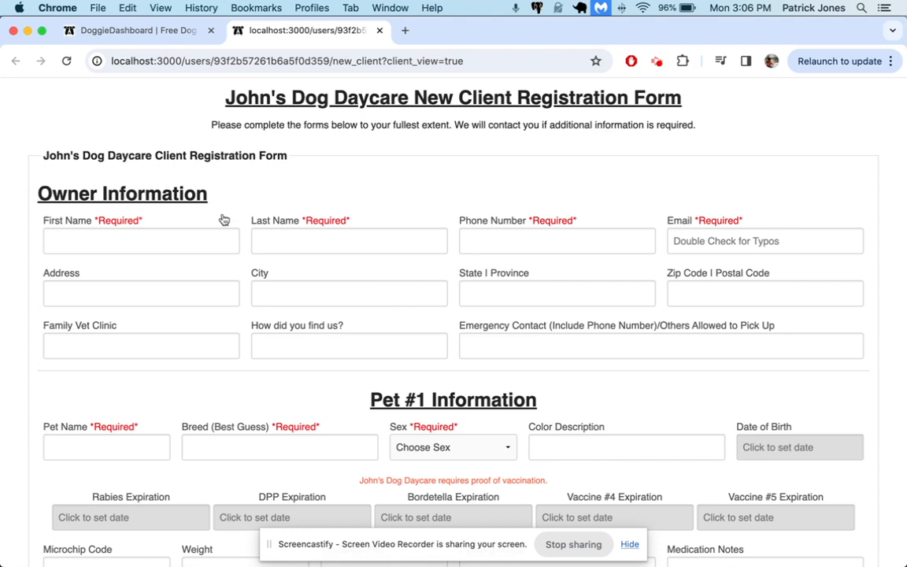
Find the website embed code in the form settings and open the New Client Registration link in a new tab.
{"action": "scroll", "coordinate": [233, 279], "scroll_direction": "down", "scroll_amount": 3}
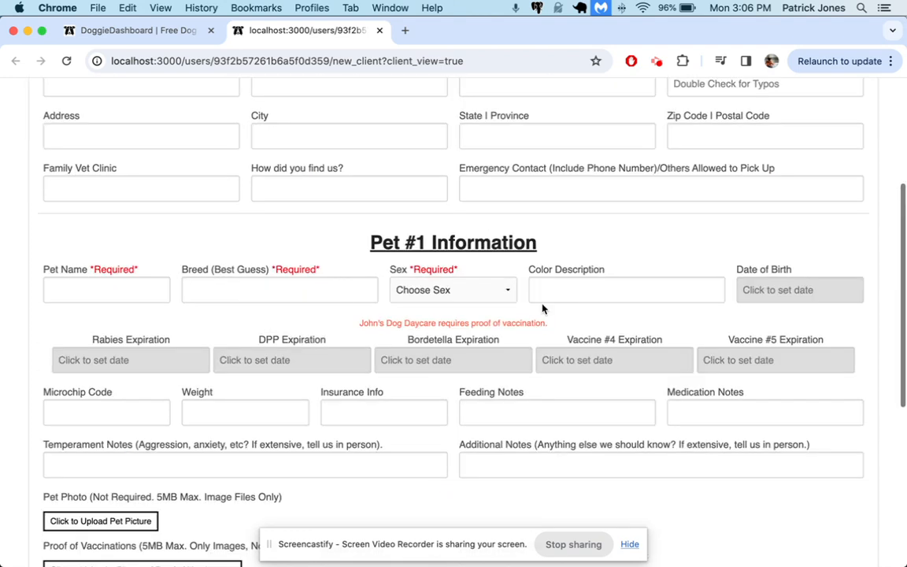
{"action": "scroll", "coordinate": [499, 357], "scroll_direction": "down", "scroll_amount": 5}
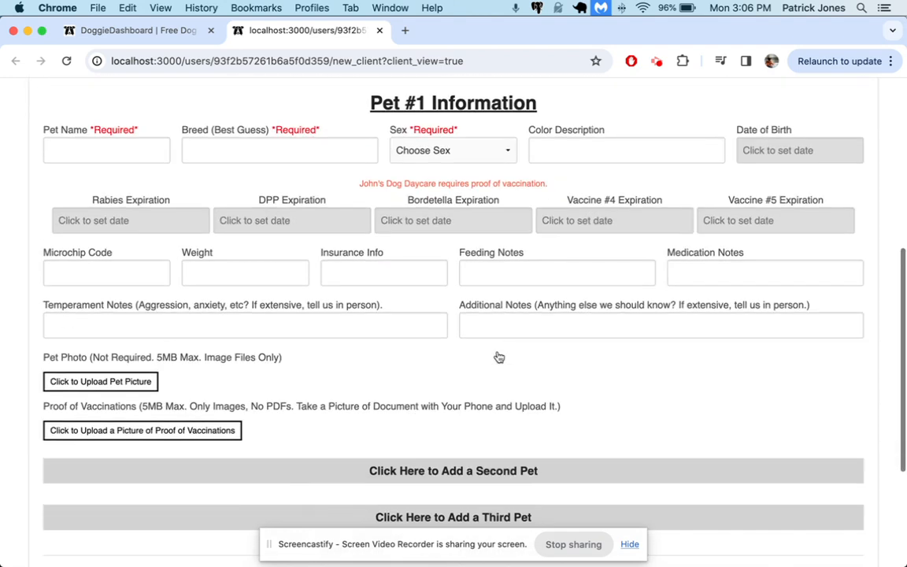
{"action": "scroll", "coordinate": [499, 357], "scroll_direction": "up", "scroll_amount": 10}
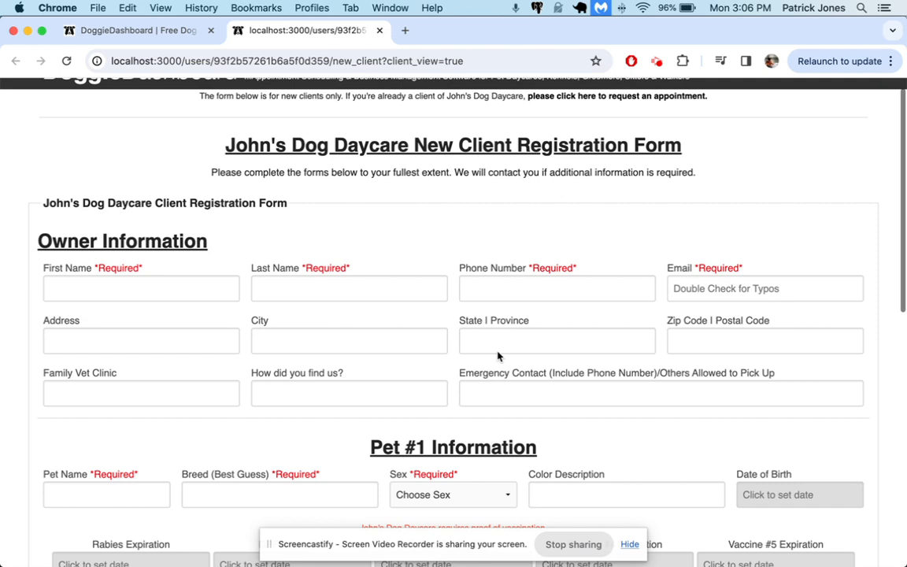
{"action": "left_click", "coordinate": [140, 32]}
{"action": "scroll", "coordinate": [341, 244], "scroll_direction": "down", "scroll_amount": 1}
{"action": "scroll", "coordinate": [319, 203], "scroll_direction": "up", "scroll_amount": 2}
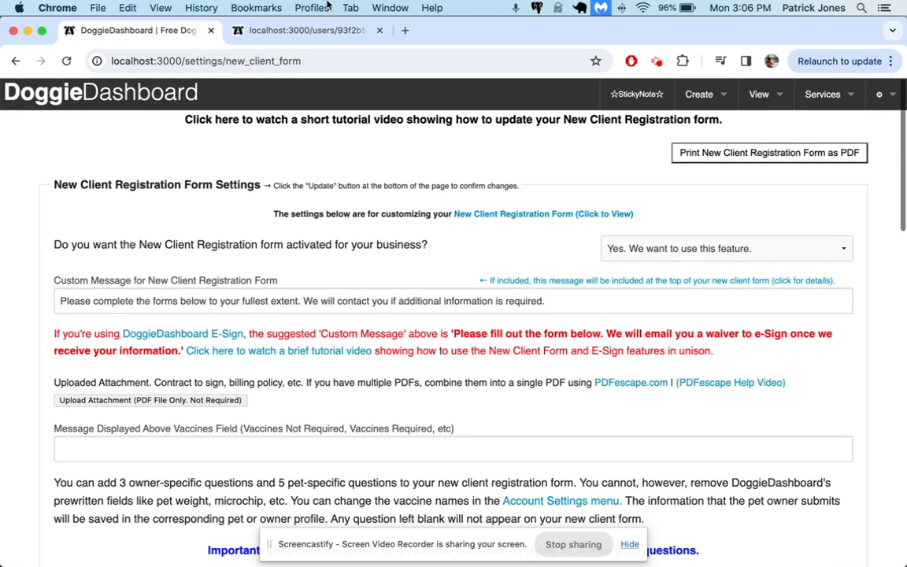
{"action": "left_click", "coordinate": [289, 31]}
{"action": "left_click", "coordinate": [134, 30]}
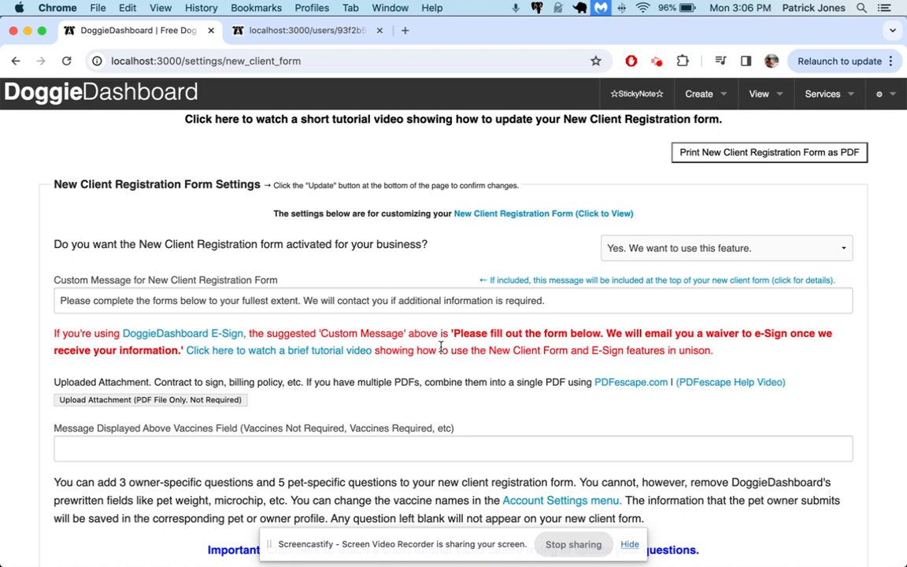
{"action": "scroll", "coordinate": [441, 346], "scroll_direction": "down", "scroll_amount": 10}
{"action": "scroll", "coordinate": [441, 352], "scroll_direction": "down", "scroll_amount": 18}
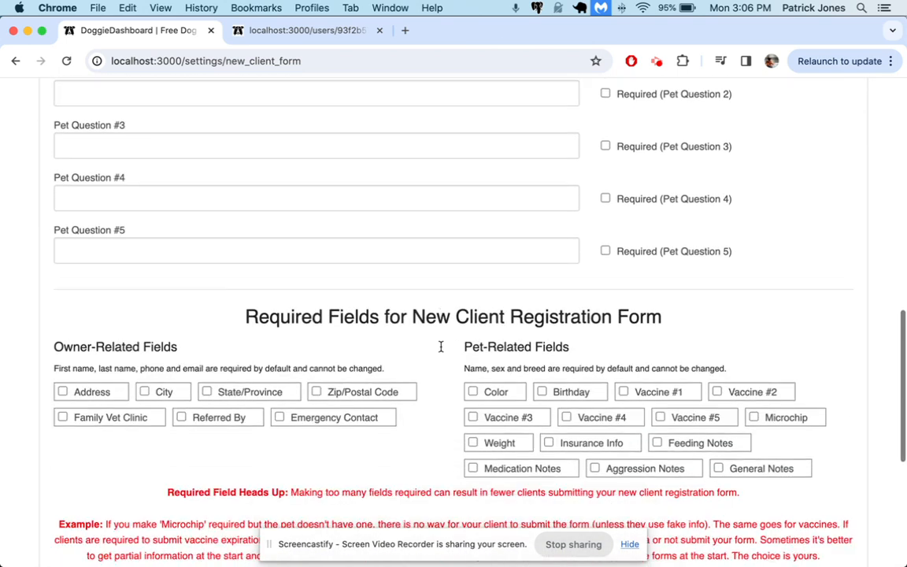
{"action": "left_click_drag", "start_coordinate": [553, 496], "coordinate": [262, 480]}
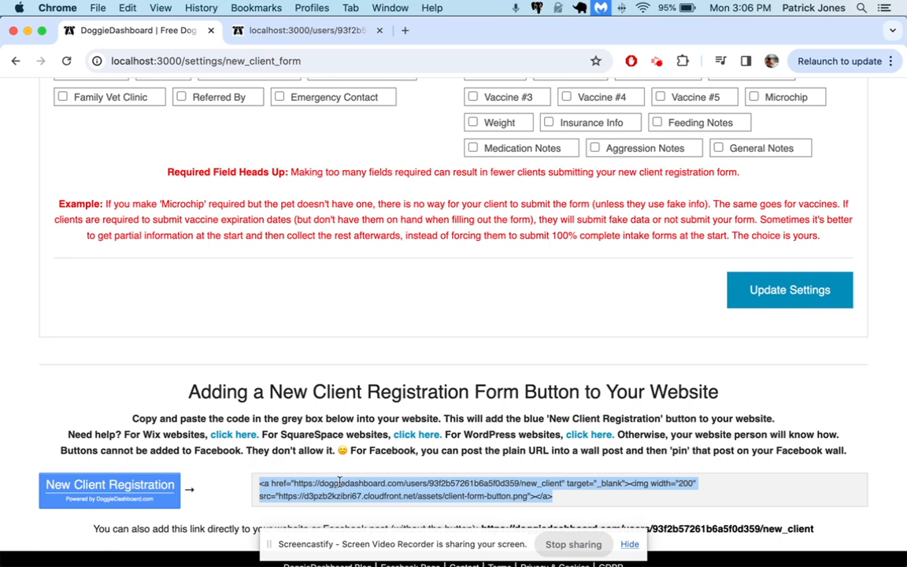
{"action": "left_click", "coordinate": [108, 495]}
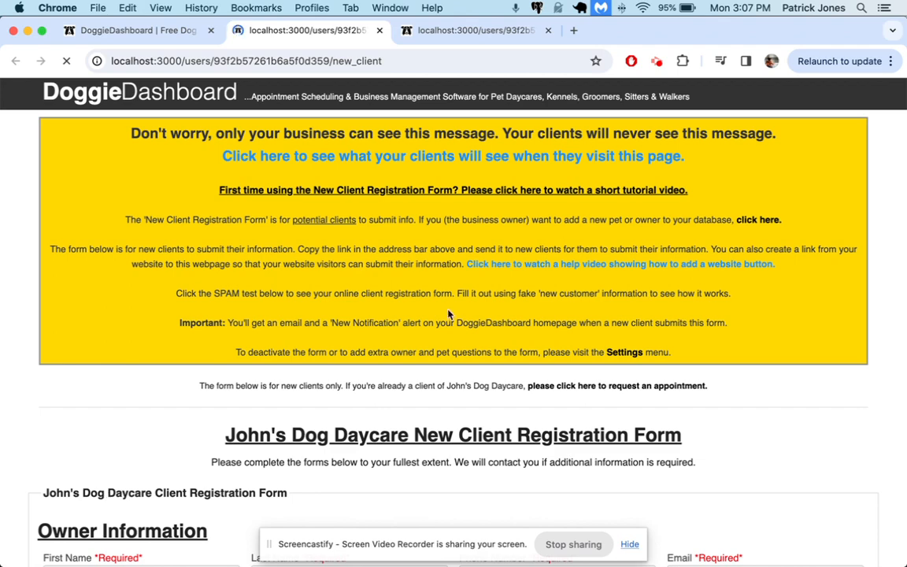
Preview the form as clients see it and close the three duplicate localhost tabs.
{"action": "left_click", "coordinate": [425, 155]}
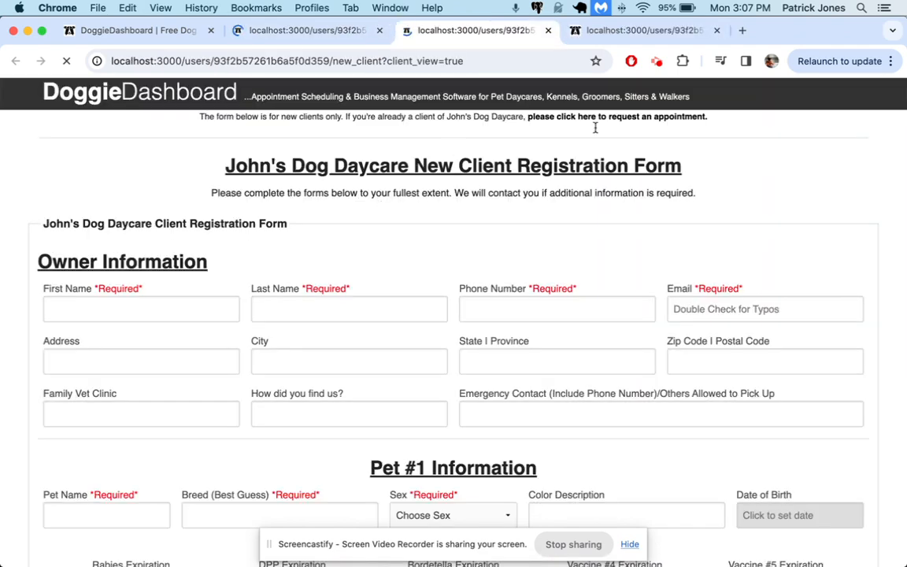
{"action": "left_click", "coordinate": [380, 31]}
{"action": "left_click", "coordinate": [431, 30]}
{"action": "left_click", "coordinate": [548, 29]}
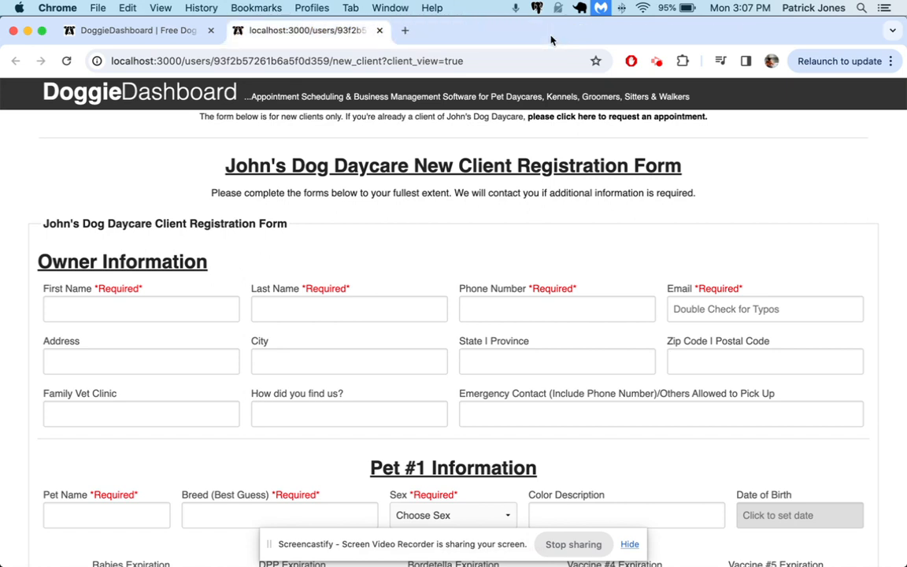
{"action": "left_click", "coordinate": [118, 31]}
{"action": "left_click", "coordinate": [263, 33]}
Review the form's custom message and proof-of-vaccination notice, then return to settings.
{"action": "scroll", "coordinate": [348, 188], "scroll_direction": "down", "scroll_amount": 3}
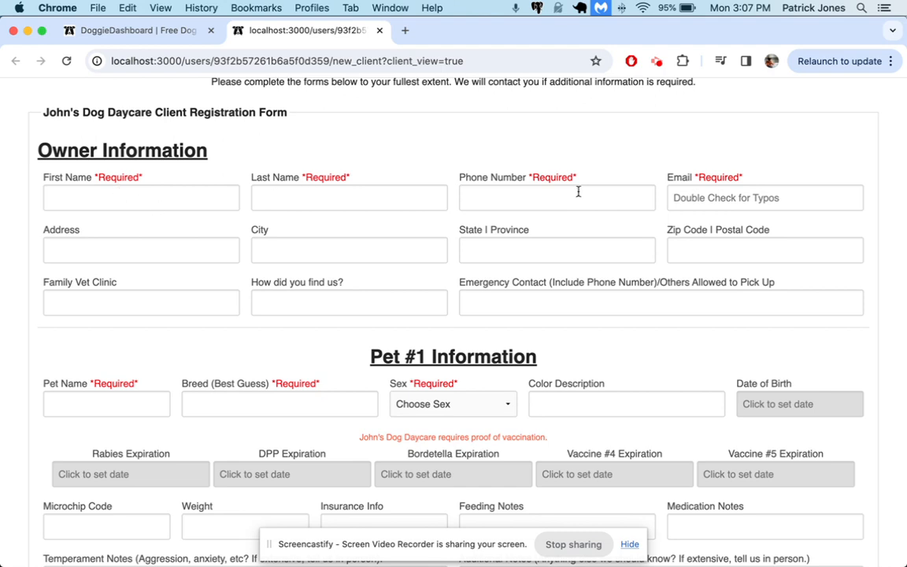
{"action": "scroll", "coordinate": [530, 256], "scroll_direction": "down", "scroll_amount": 3}
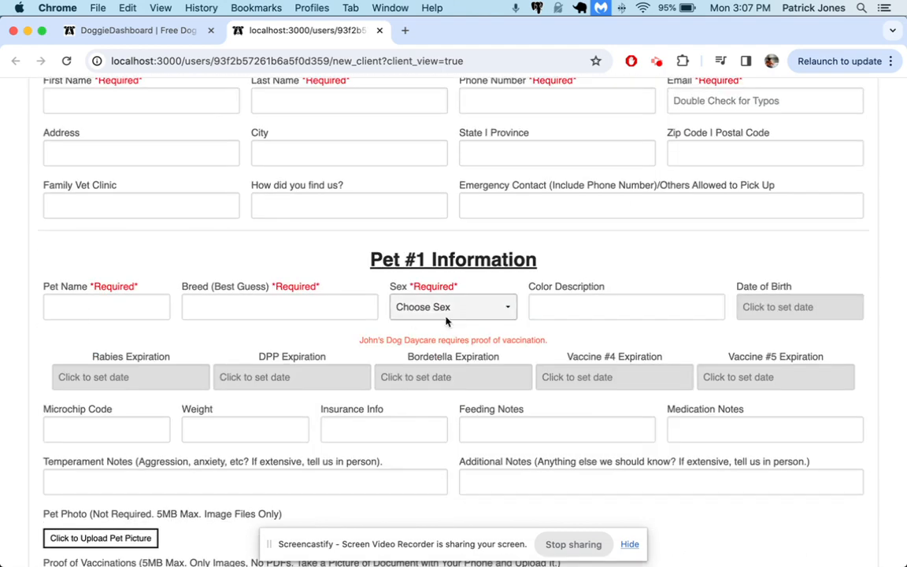
{"action": "scroll", "coordinate": [411, 320], "scroll_direction": "up", "scroll_amount": 3}
{"action": "scroll", "coordinate": [445, 316], "scroll_direction": "up", "scroll_amount": 3}
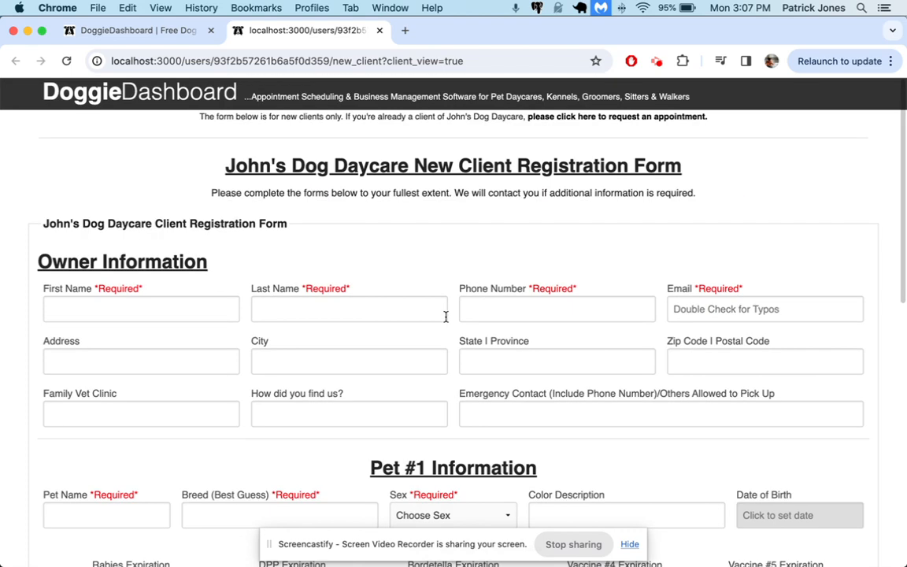
{"action": "triple_click", "coordinate": [282, 192]}
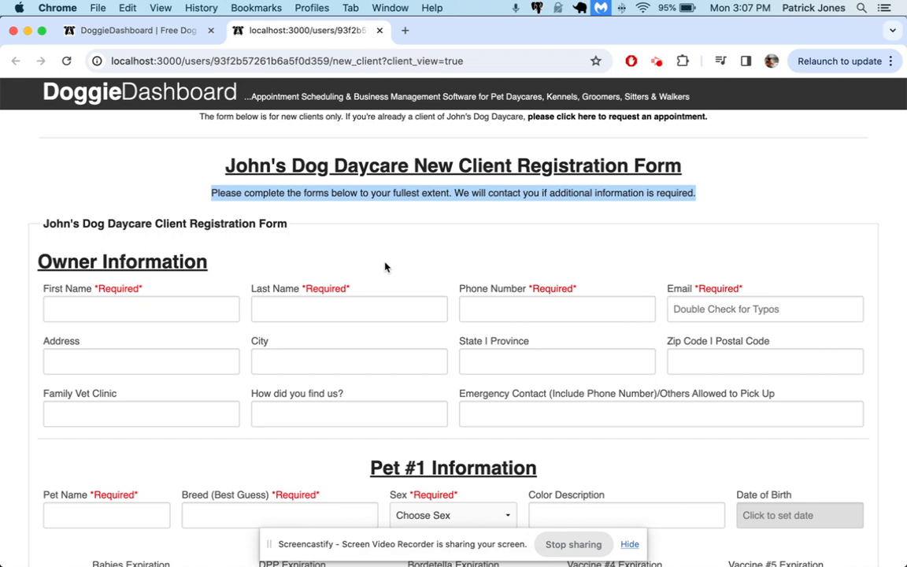
{"action": "left_click", "coordinate": [323, 229]}
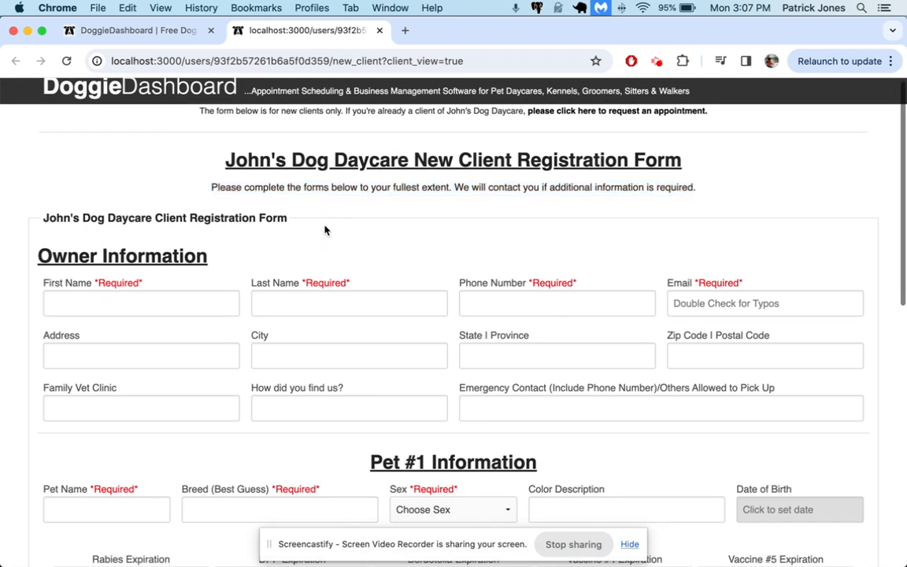
{"action": "scroll", "coordinate": [326, 220], "scroll_direction": "down", "scroll_amount": 5}
{"action": "triple_click", "coordinate": [393, 249]}
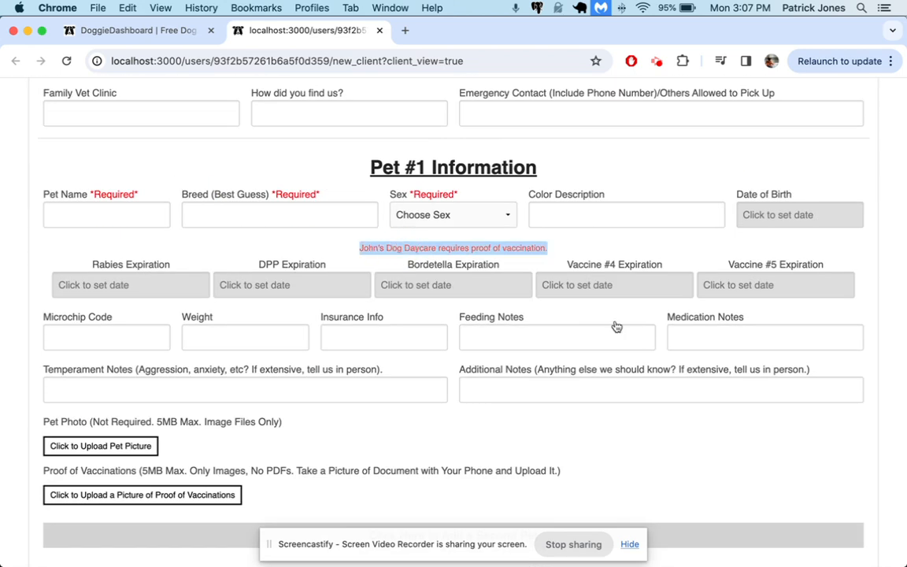
{"action": "scroll", "coordinate": [504, 165], "scroll_direction": "up", "scroll_amount": 5}
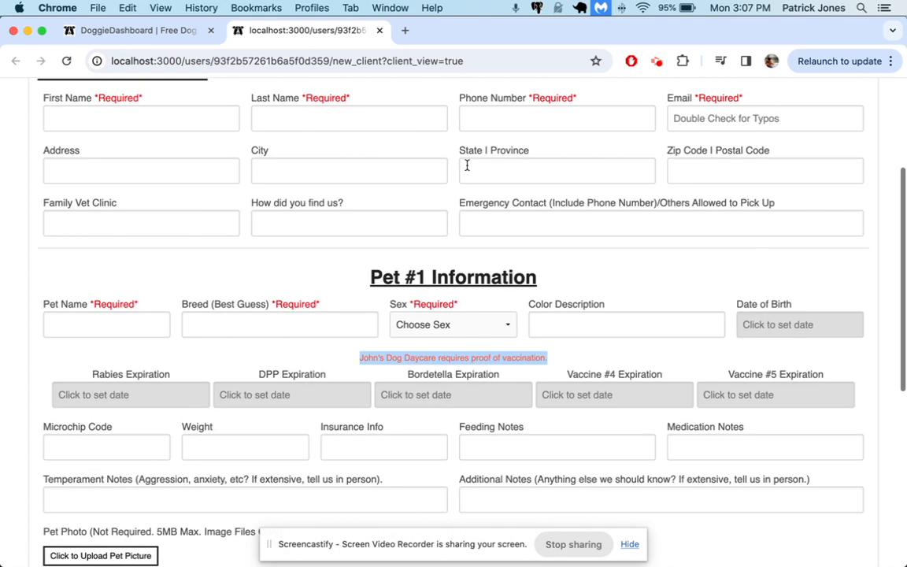
{"action": "left_click", "coordinate": [118, 38]}
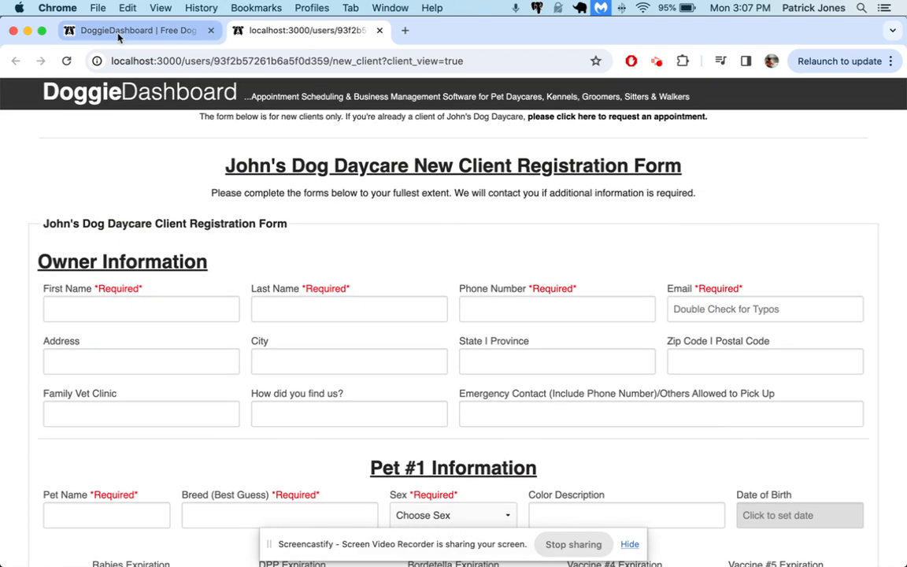
Replace the Custom Message text with 'Please fill out out this form. Thanks!'.
{"action": "scroll", "coordinate": [255, 272], "scroll_direction": "up", "scroll_amount": 6}
{"action": "scroll", "coordinate": [254, 271], "scroll_direction": "up", "scroll_amount": 10}
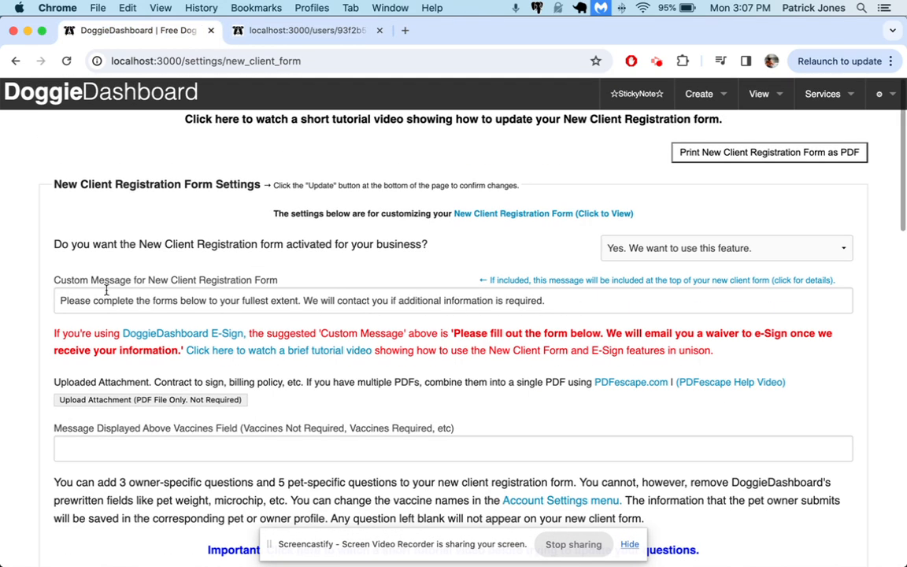
{"action": "double_click", "coordinate": [111, 281]}
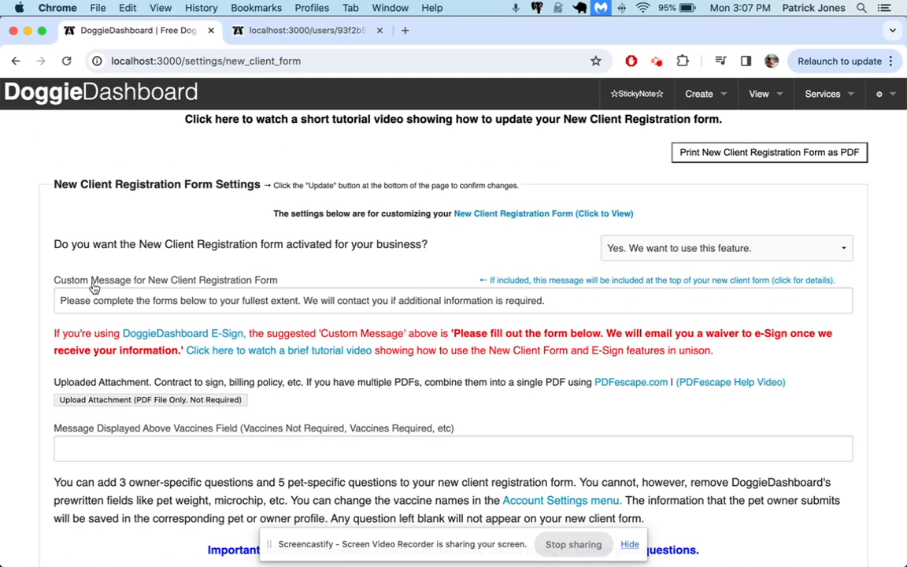
{"action": "triple_click", "coordinate": [199, 300]}
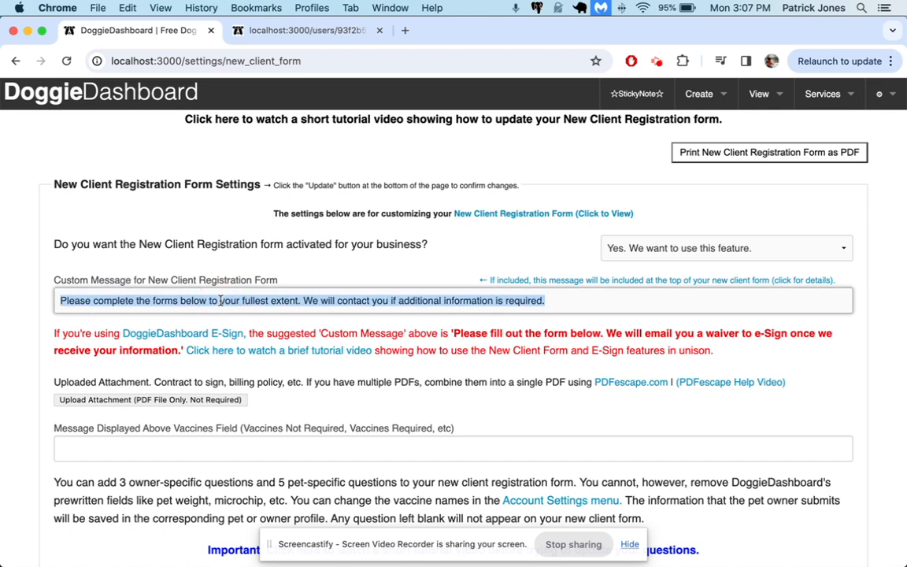
{"action": "type", "text": "Please fill out out this form. Thanks!"}
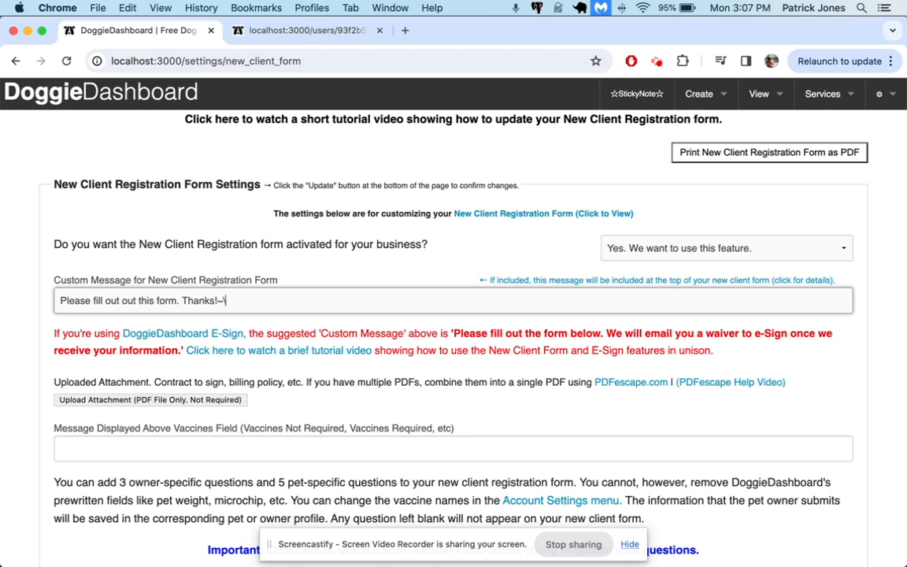
{"action": "scroll", "coordinate": [339, 362], "scroll_direction": "down", "scroll_amount": 2}
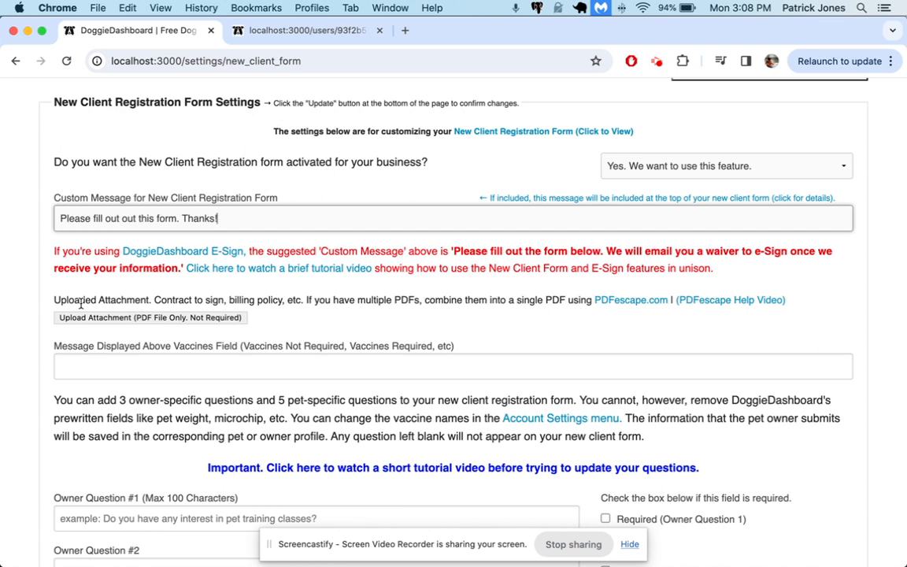
{"action": "left_click", "coordinate": [106, 318]}
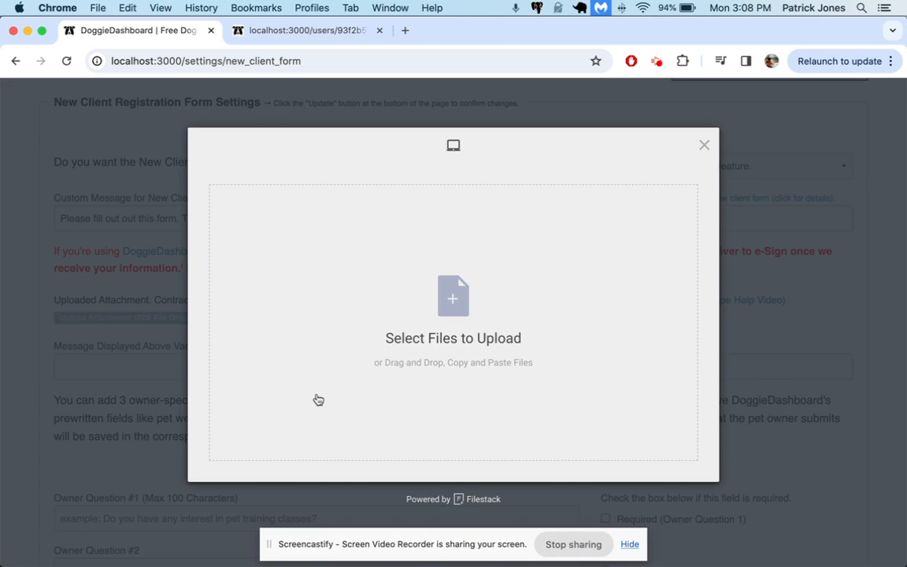
{"action": "left_click", "coordinate": [454, 300]}
{"action": "double_click", "coordinate": [328, 126]}
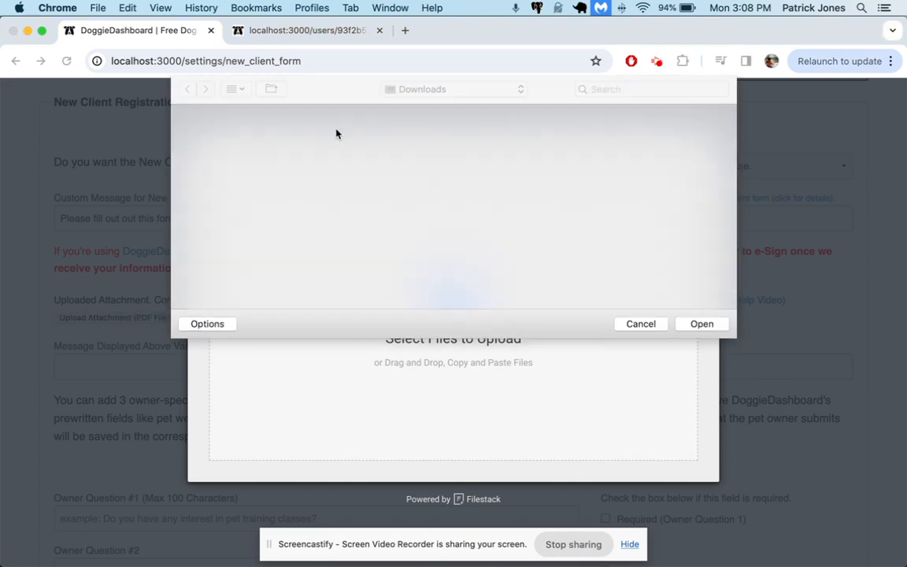
{"action": "left_click", "coordinate": [678, 463]}
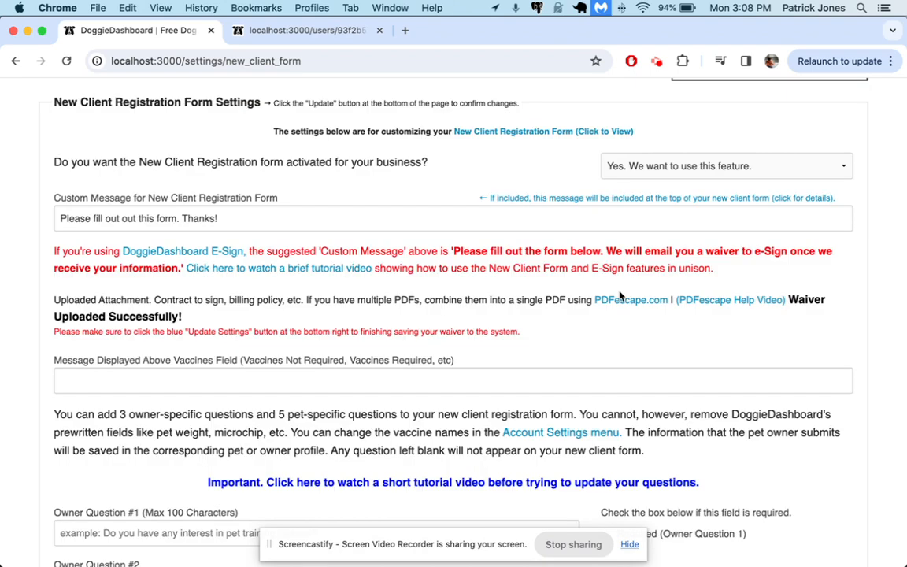
{"action": "scroll", "coordinate": [620, 295], "scroll_direction": "down", "scroll_amount": 3}
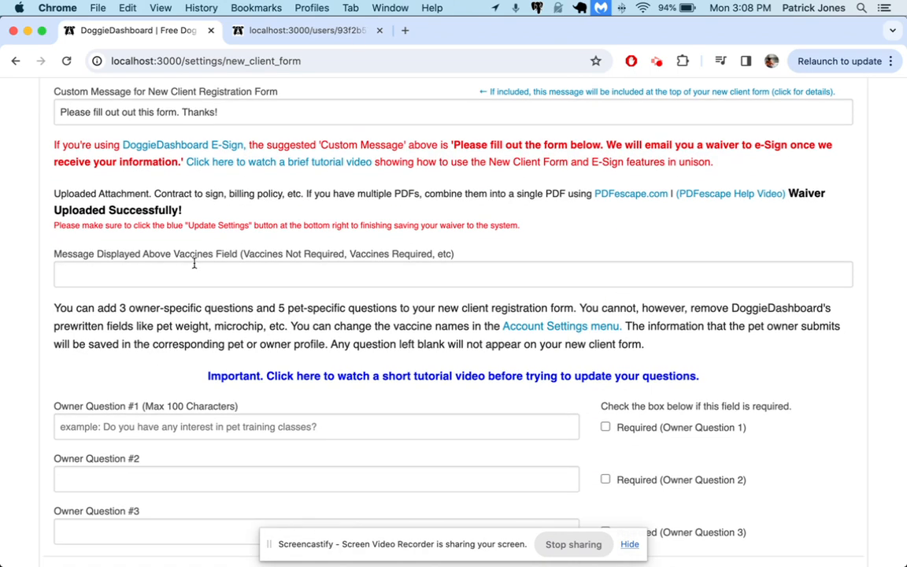
{"action": "left_click", "coordinate": [321, 28]}
{"action": "scroll", "coordinate": [476, 344], "scroll_direction": "down", "scroll_amount": 5}
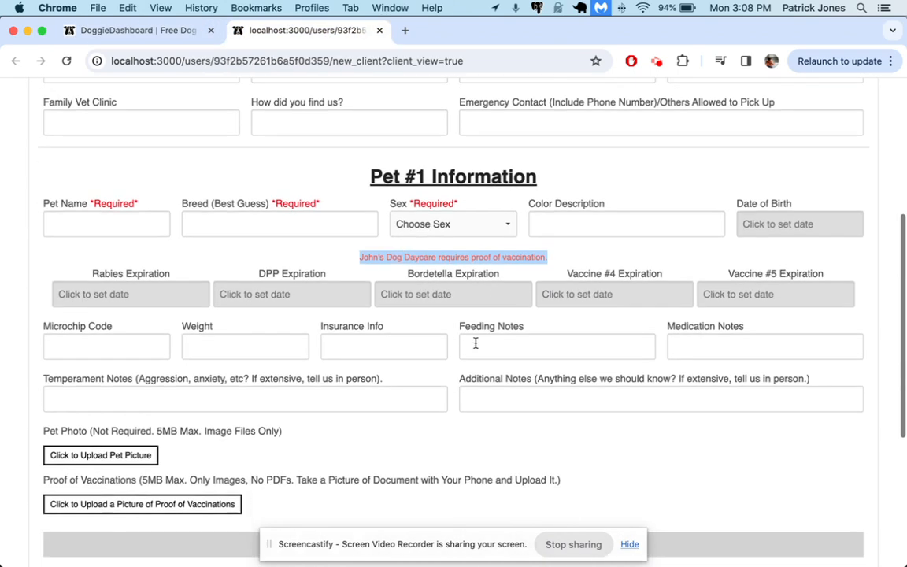
{"action": "left_click", "coordinate": [367, 256]}
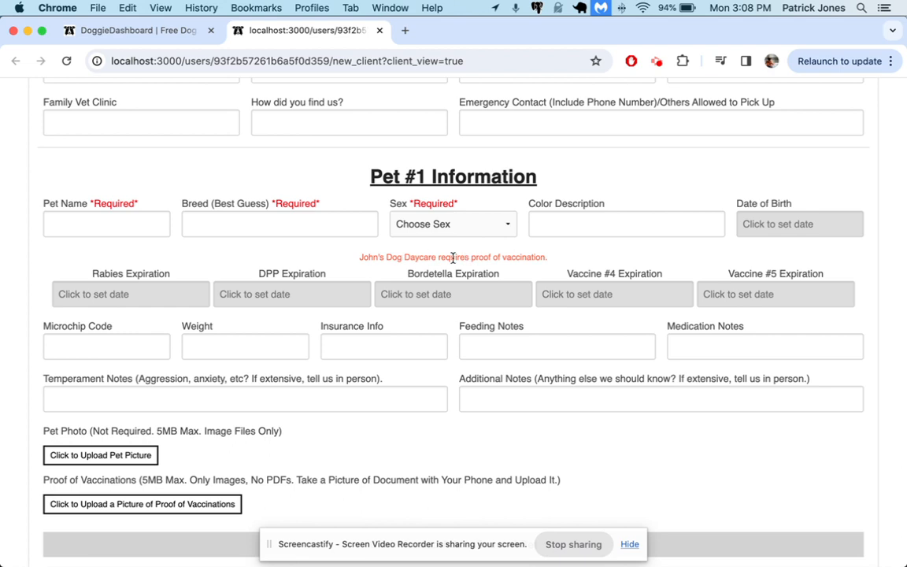
{"action": "left_click", "coordinate": [156, 32]}
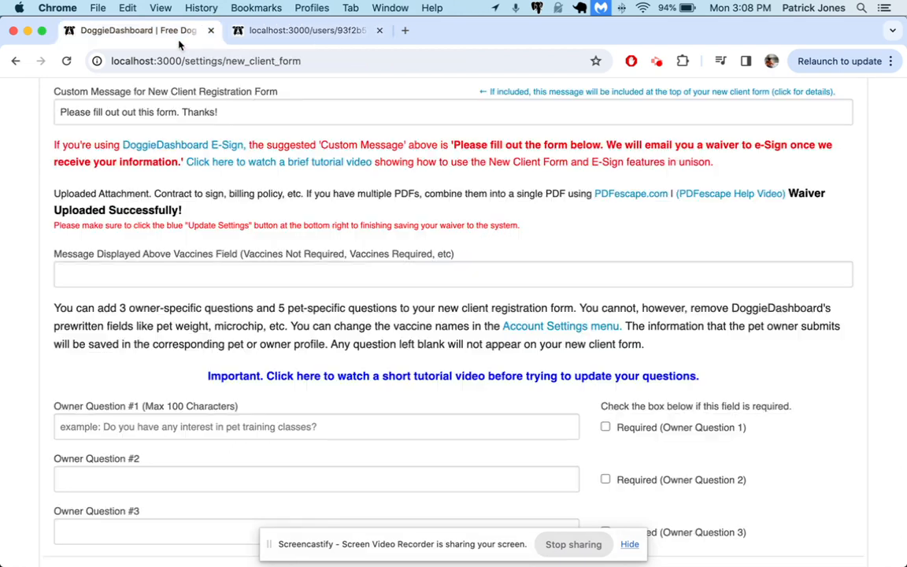
Enter 'Please enter the first three vaccines only. Thanks!' above the vaccines field and save the settings.
{"action": "scroll", "coordinate": [207, 240], "scroll_direction": "down", "scroll_amount": 1}
{"action": "left_click", "coordinate": [178, 238]}
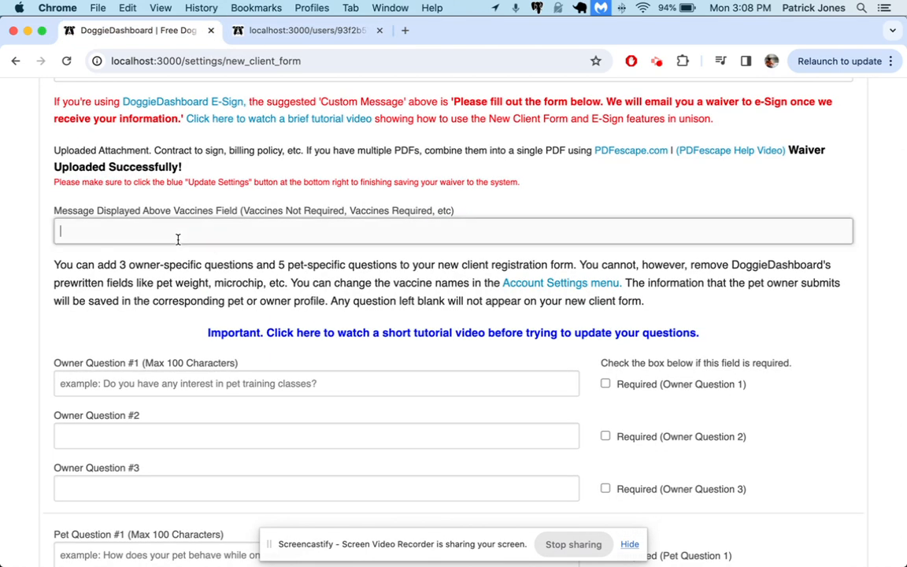
{"action": "type", "text": "Please enter the first thre"}
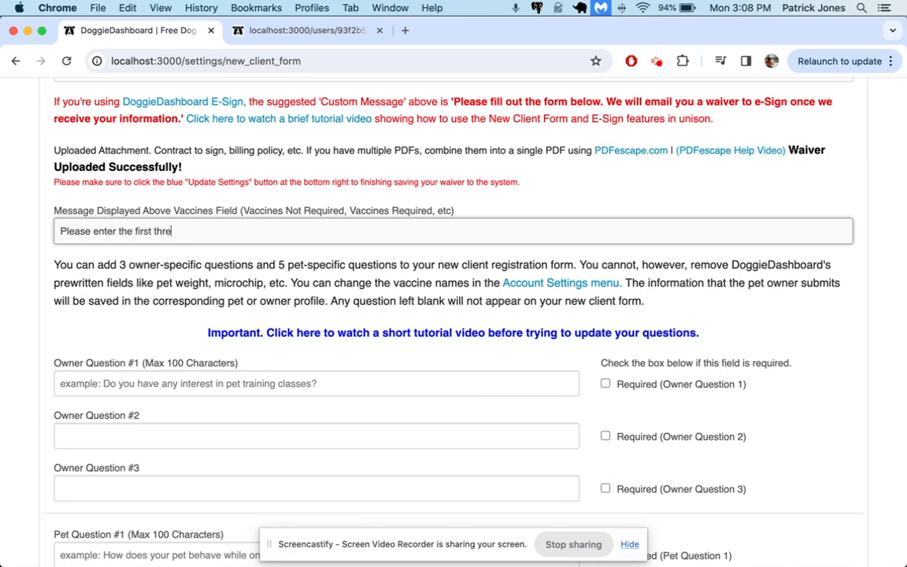
{"action": "type", "text": "e vaccines only. T"}
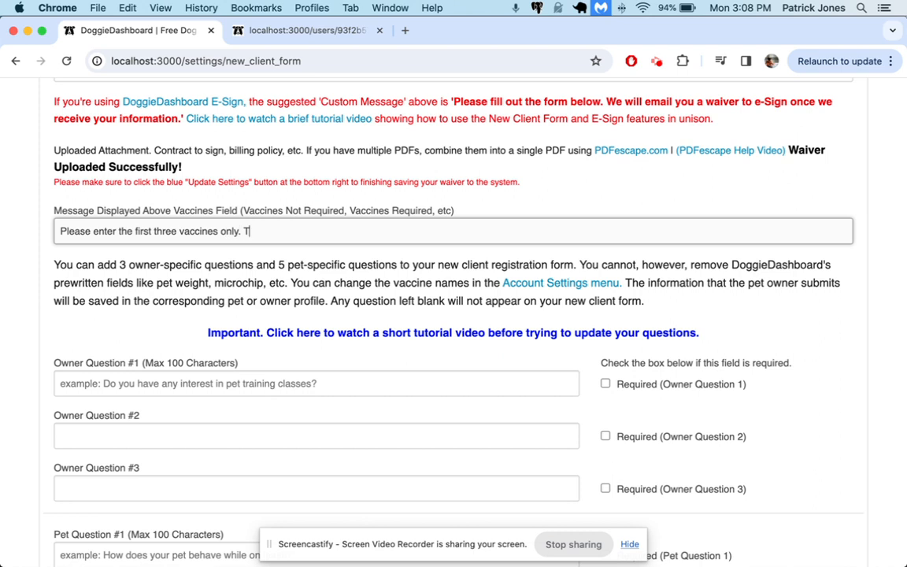
{"action": "type", "text": "hanks!"}
{"action": "scroll", "coordinate": [384, 323], "scroll_direction": "down", "scroll_amount": 15}
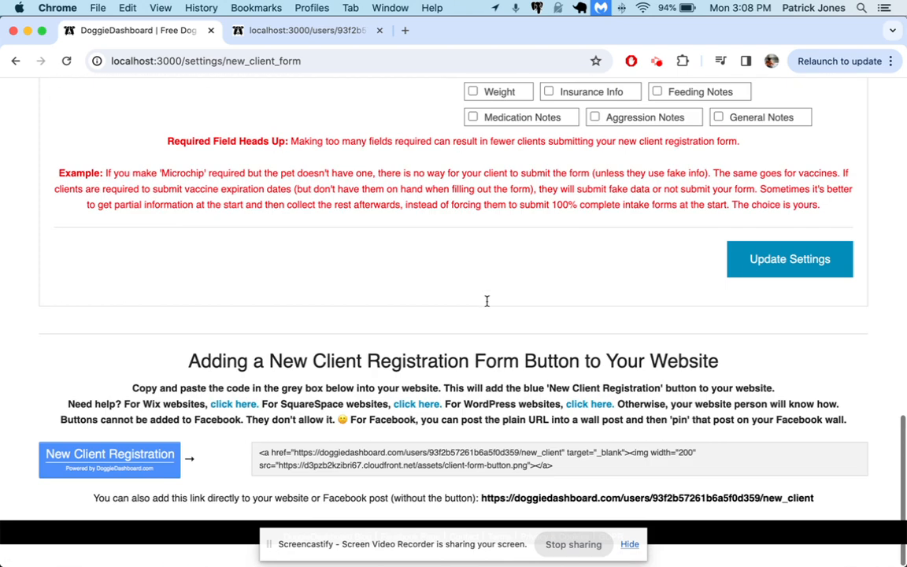
{"action": "scroll", "coordinate": [709, 283], "scroll_direction": "up", "scroll_amount": 1}
{"action": "left_click", "coordinate": [788, 281]}
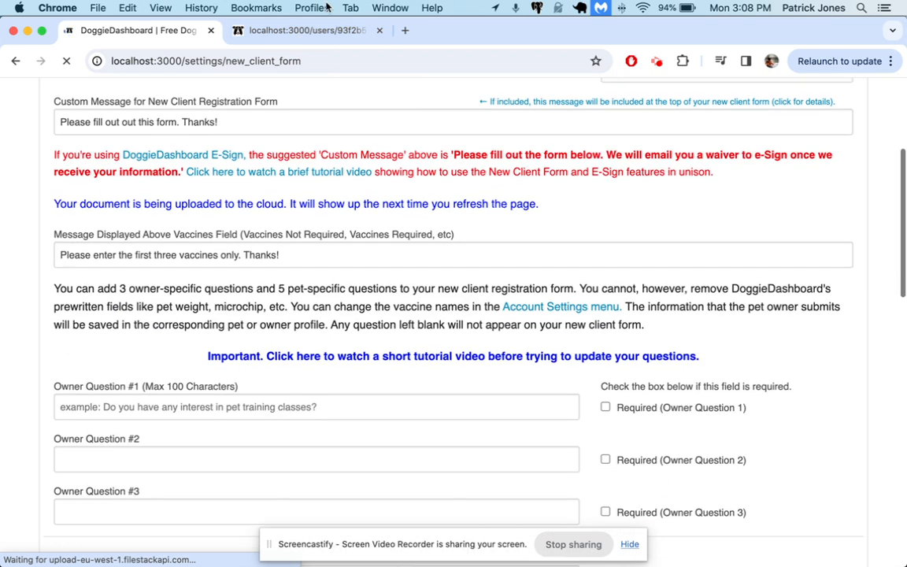
In the client preview, check the 'Please fill out out this form. Thanks!' line and the new vaccines note.
{"action": "left_click", "coordinate": [291, 31]}
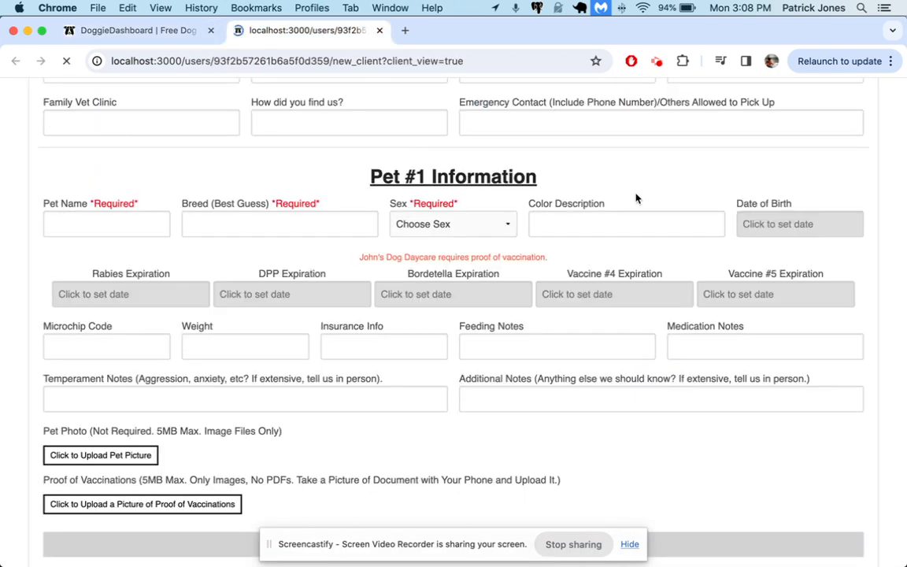
{"action": "scroll", "coordinate": [636, 199], "scroll_direction": "up", "scroll_amount": 5}
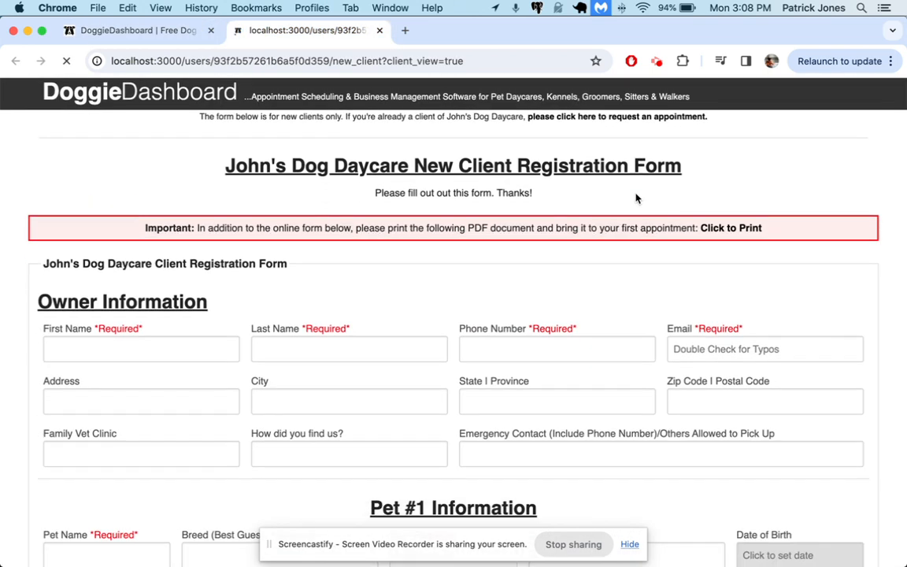
{"action": "triple_click", "coordinate": [396, 193]}
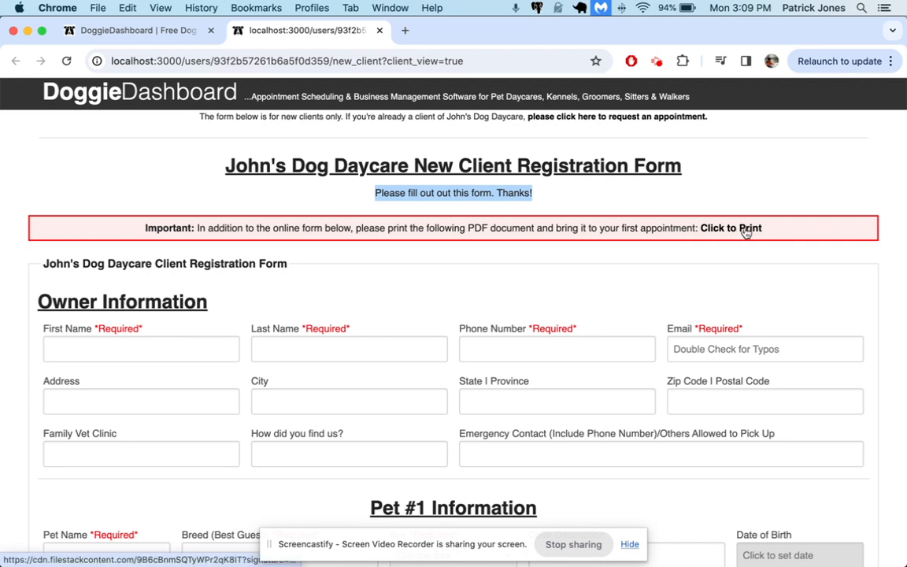
{"action": "left_click", "coordinate": [614, 200]}
{"action": "scroll", "coordinate": [670, 202], "scroll_direction": "down", "scroll_amount": 3}
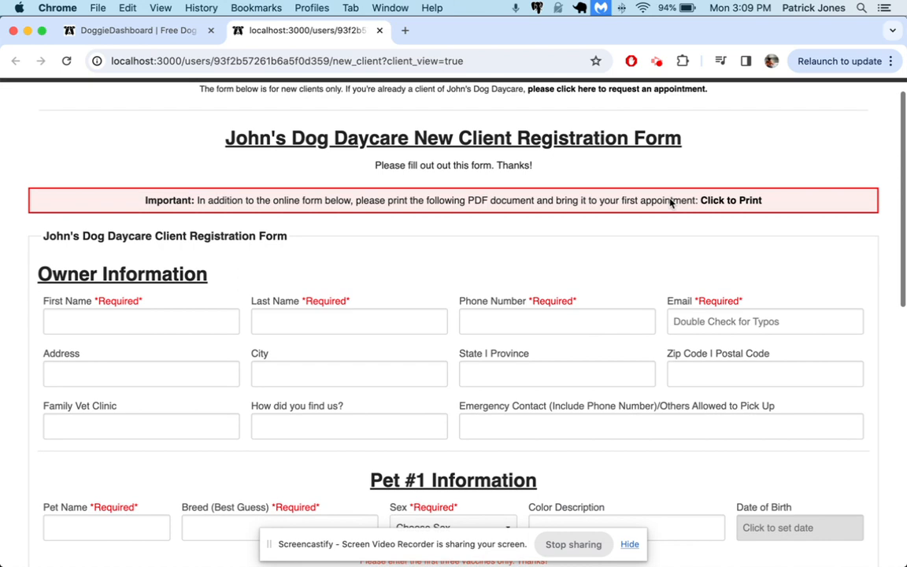
{"action": "scroll", "coordinate": [670, 201], "scroll_direction": "down", "scroll_amount": 3}
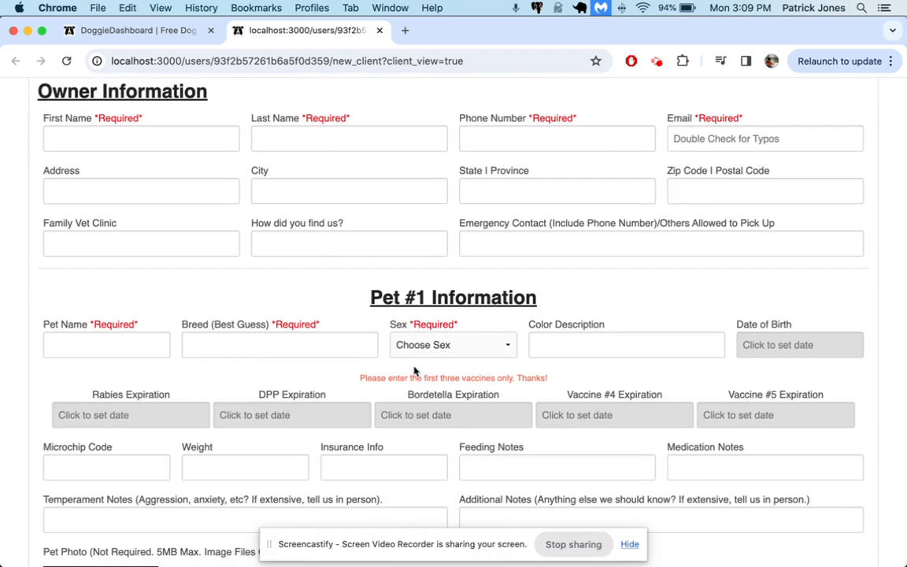
{"action": "triple_click", "coordinate": [434, 378]}
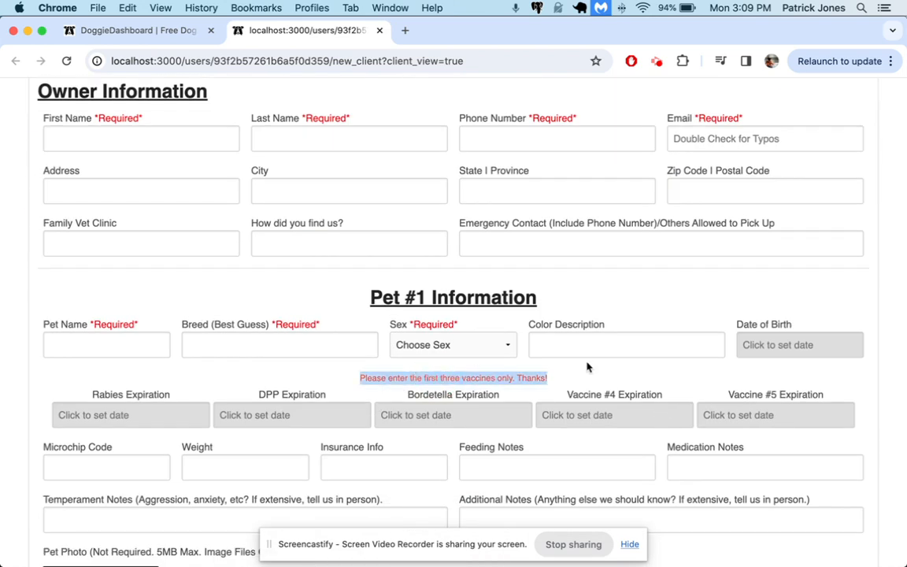
{"action": "left_click", "coordinate": [530, 329]}
{"action": "scroll", "coordinate": [504, 374], "scroll_direction": "up", "scroll_amount": 4}
{"action": "scroll", "coordinate": [503, 373], "scroll_direction": "down", "scroll_amount": 3}
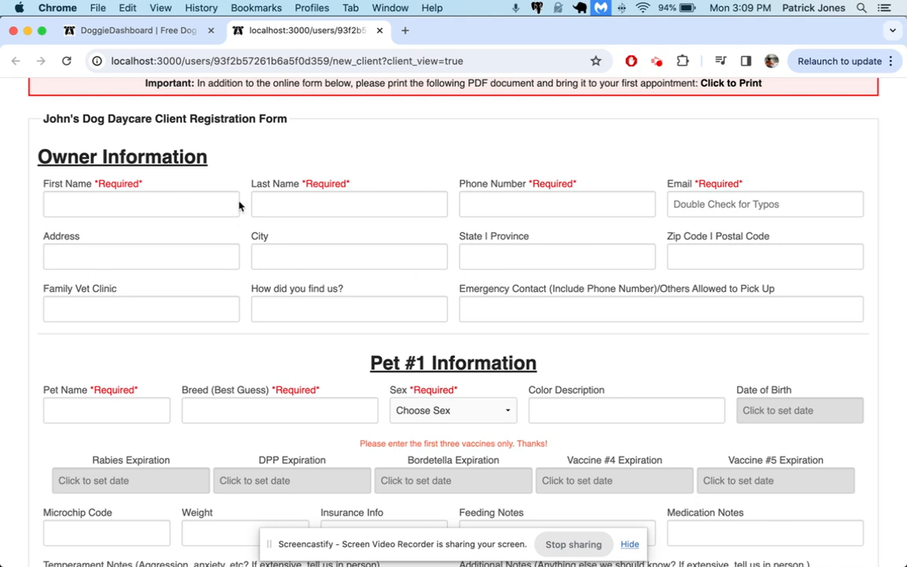
Mark owner Address, City, State/Province and Zip/Postal Code as required and save the settings.
{"action": "left_click", "coordinate": [130, 31]}
{"action": "scroll", "coordinate": [437, 375], "scroll_direction": "down", "scroll_amount": 15}
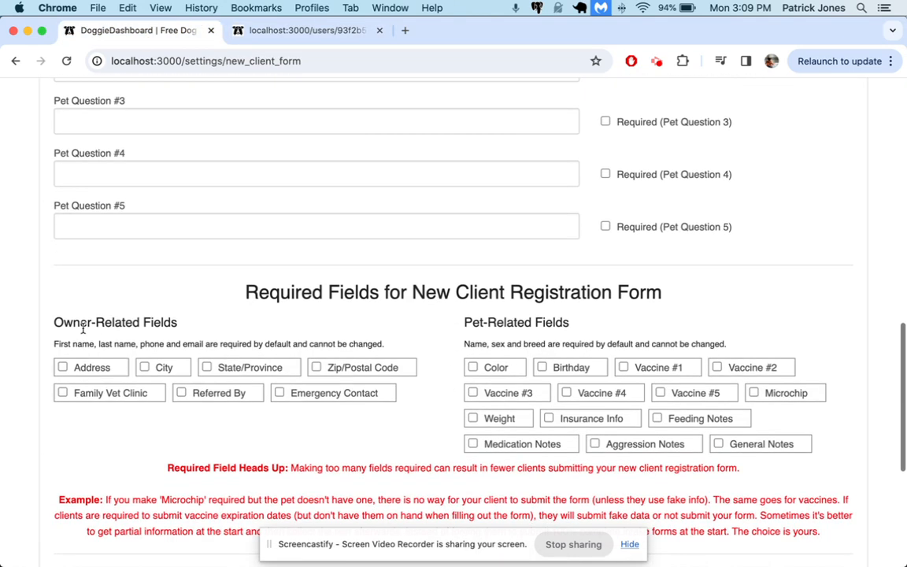
{"action": "left_click", "coordinate": [105, 370]}
{"action": "left_click", "coordinate": [145, 368]}
{"action": "left_click", "coordinate": [207, 368]}
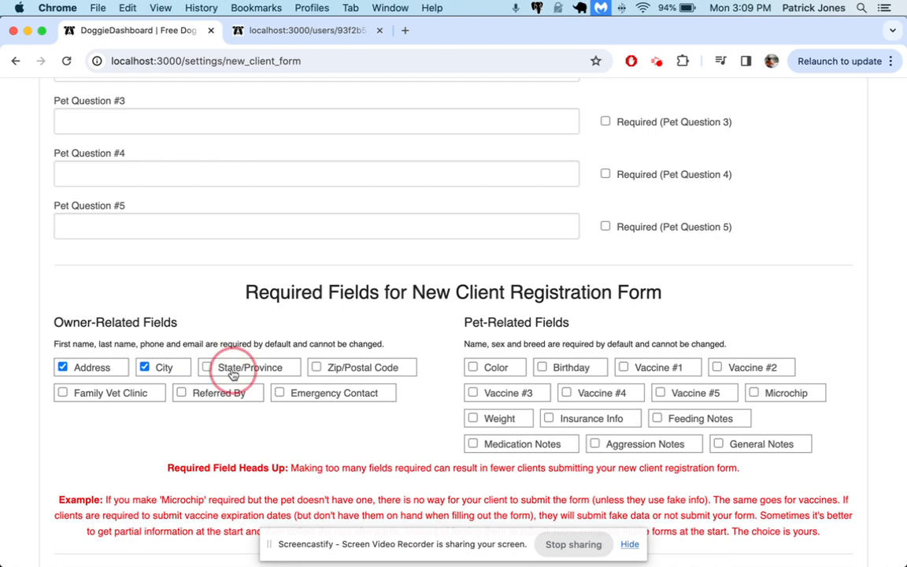
{"action": "left_click", "coordinate": [317, 367]}
{"action": "scroll", "coordinate": [543, 432], "scroll_direction": "down", "scroll_amount": 5}
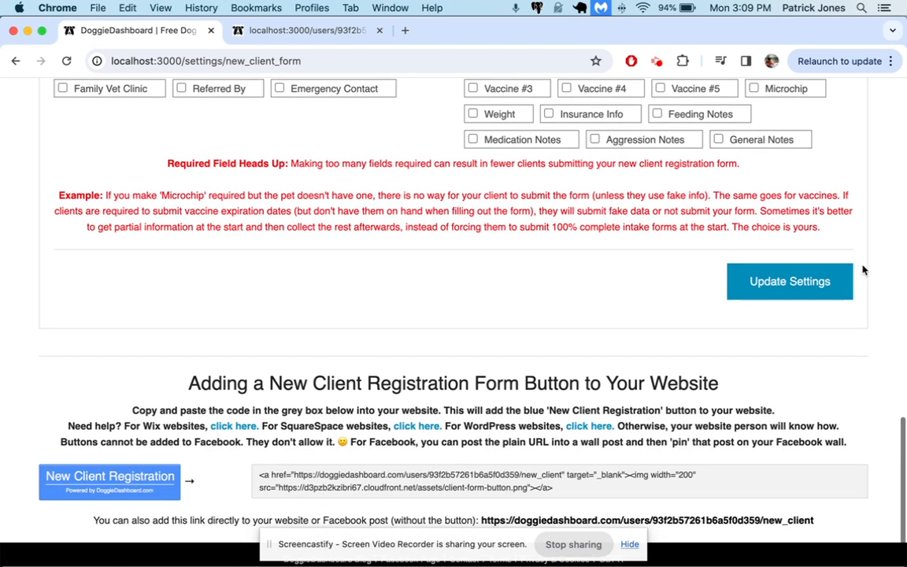
{"action": "left_click", "coordinate": [753, 285]}
Check the required fields in the form preview, then return to settings and dismiss the success message.
{"action": "left_click", "coordinate": [334, 31]}
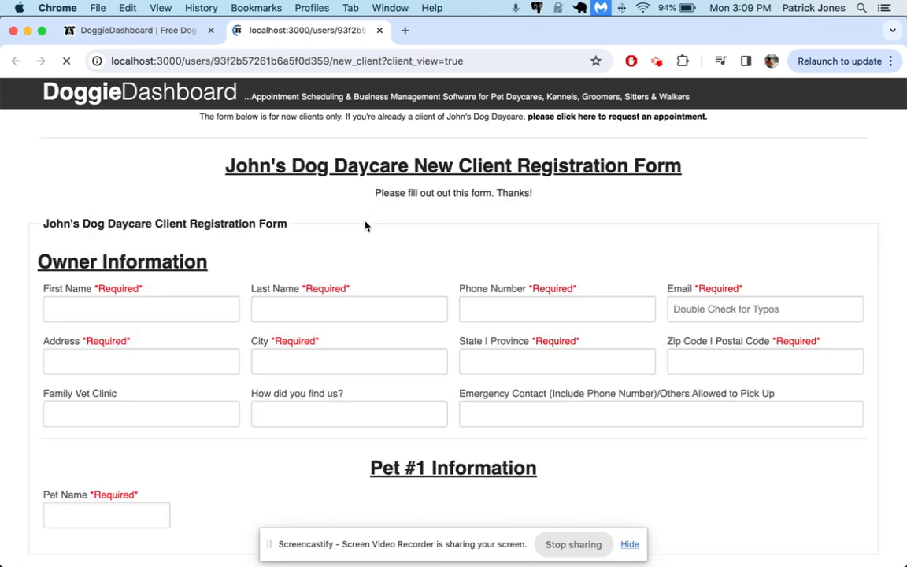
{"action": "scroll", "coordinate": [365, 226], "scroll_direction": "down", "scroll_amount": 3}
{"action": "scroll", "coordinate": [365, 226], "scroll_direction": "up", "scroll_amount": 3}
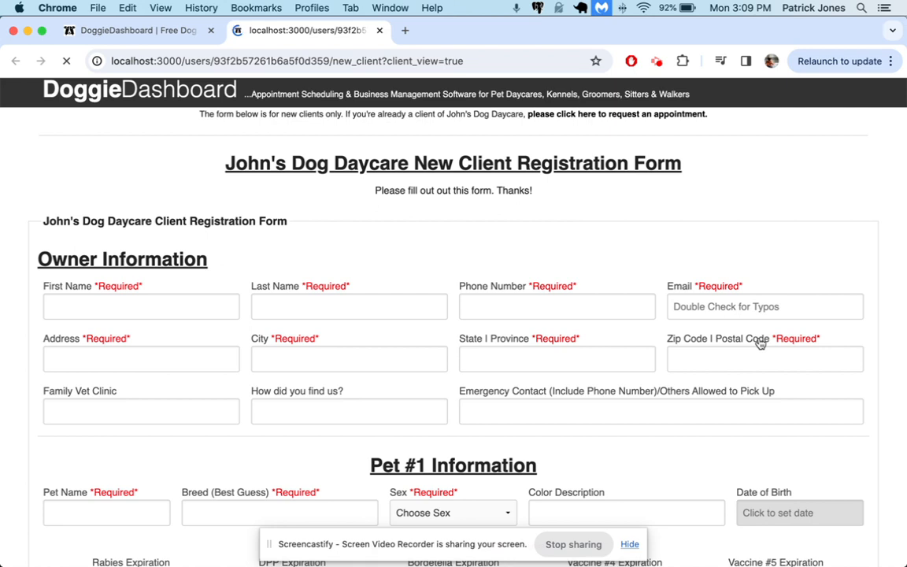
{"action": "left_click", "coordinate": [161, 31]}
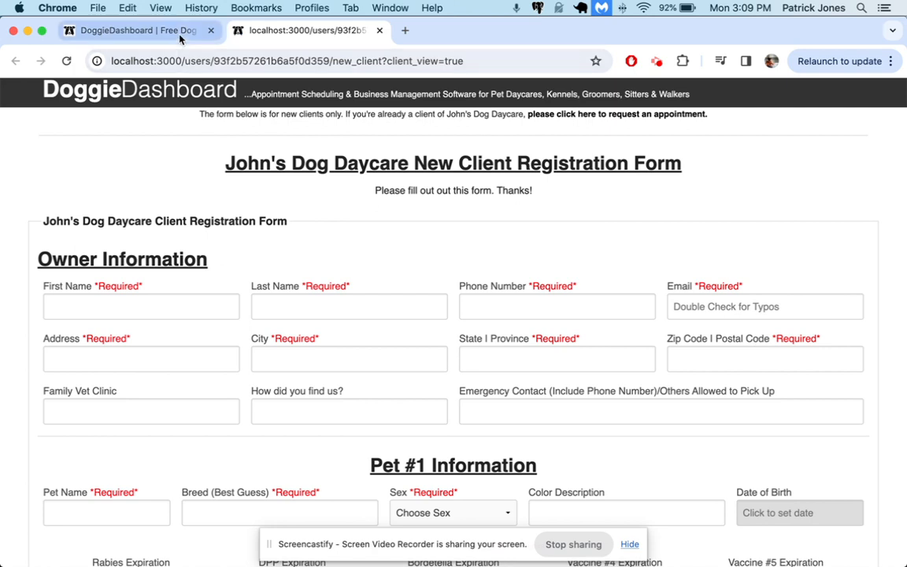
{"action": "left_click", "coordinate": [810, 134]}
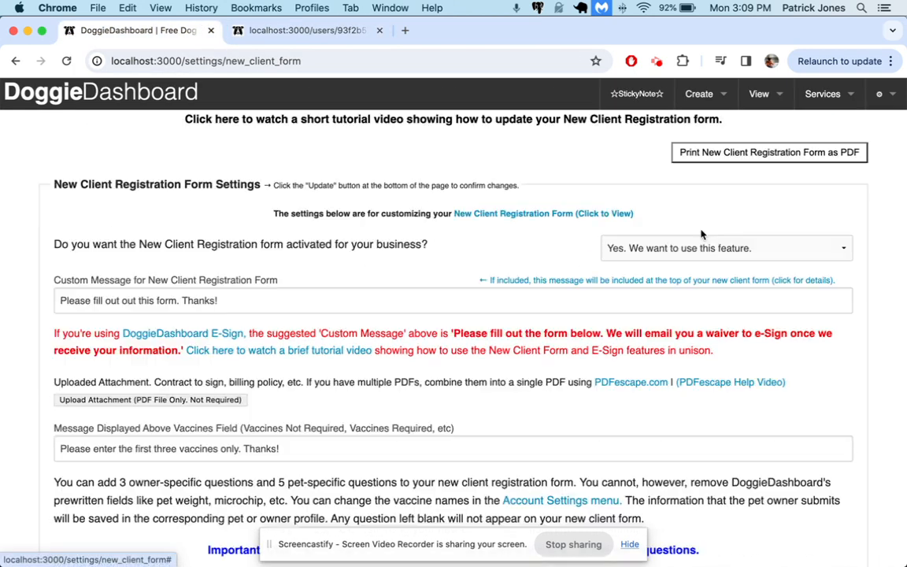
Add required Owner Question #1 'Are we able to call your place of employment during an emergency?' and save.
{"action": "scroll", "coordinate": [698, 233], "scroll_direction": "down", "scroll_amount": 3}
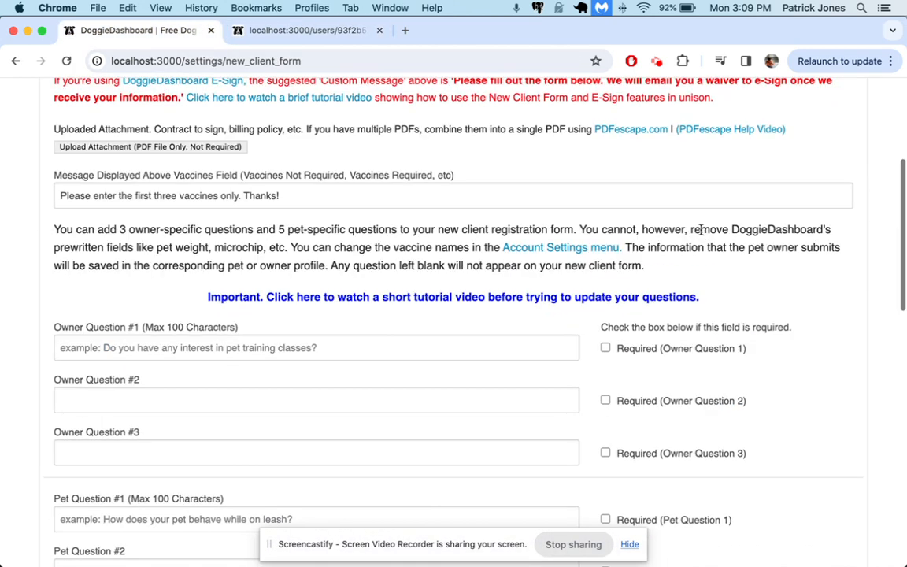
{"action": "scroll", "coordinate": [128, 399], "scroll_direction": "down", "scroll_amount": 5}
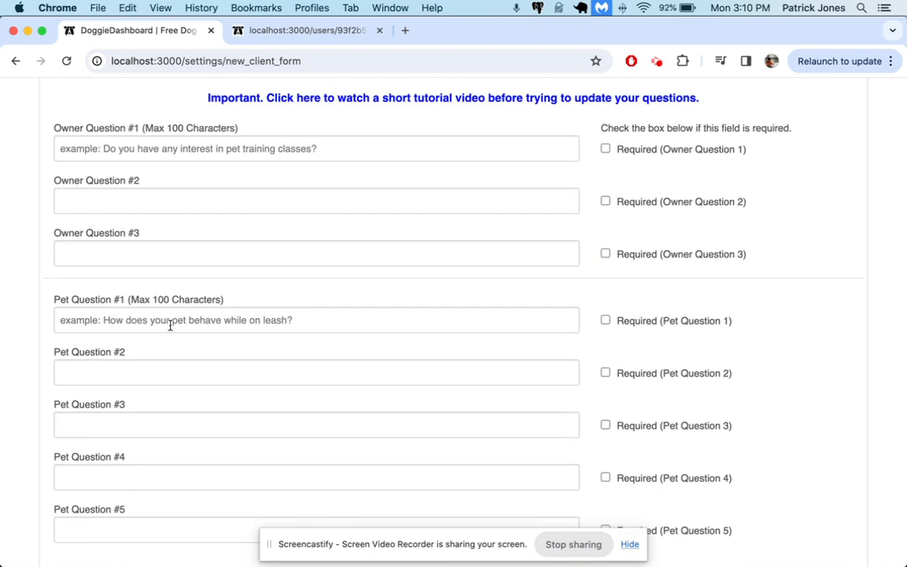
{"action": "scroll", "coordinate": [170, 325], "scroll_direction": "up", "scroll_amount": 3}
{"action": "left_click", "coordinate": [125, 240]}
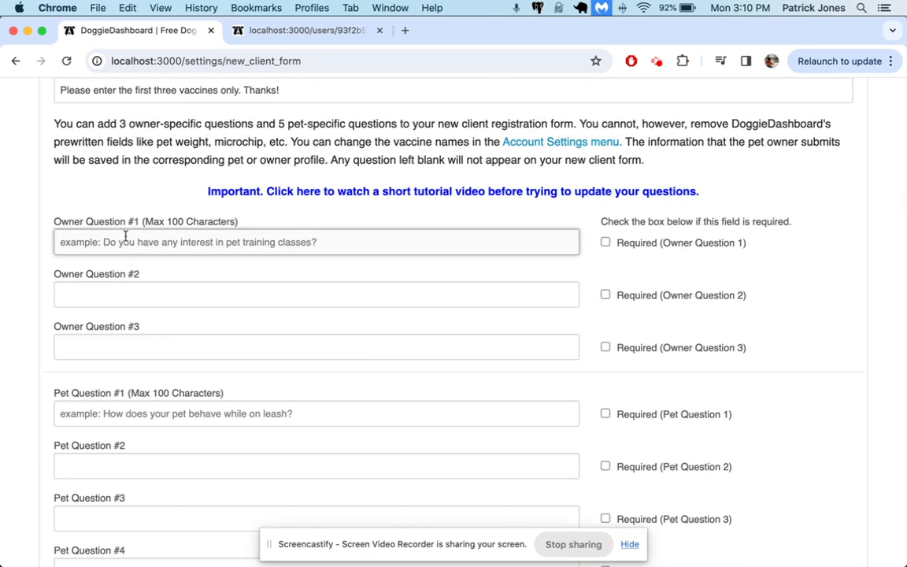
{"action": "type", "text": "Are we"}
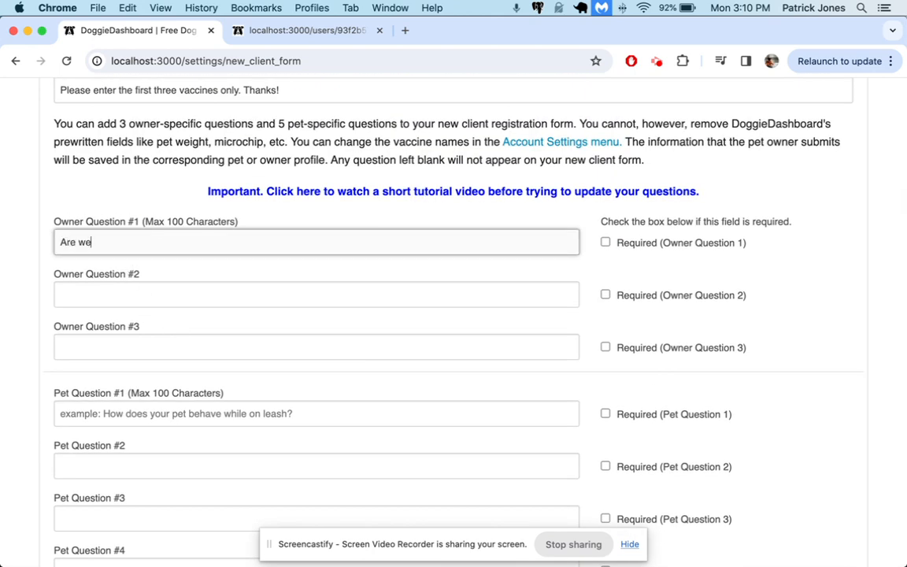
{"action": "type", "text": " able to call your place"}
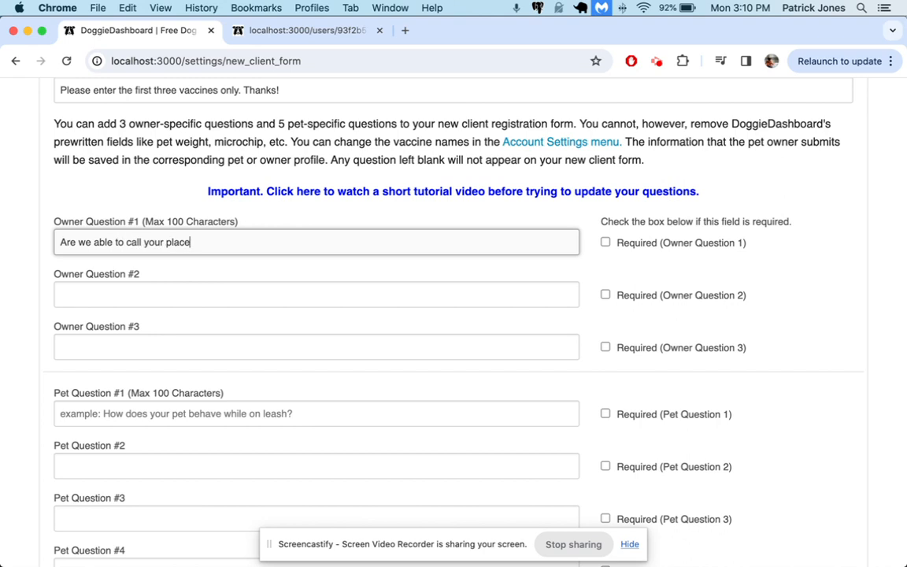
{"action": "type", "text": " of employement during an emergency?"}
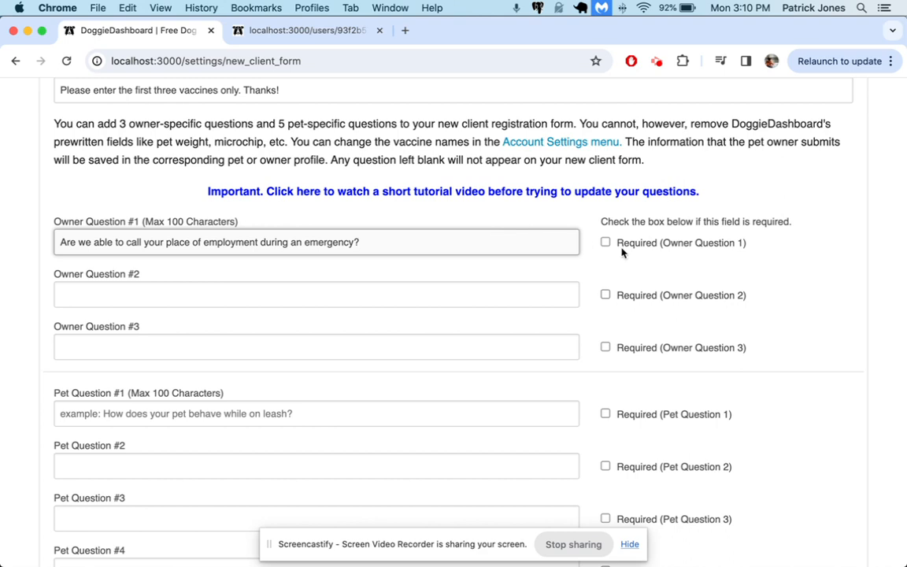
{"action": "left_click", "coordinate": [645, 244]}
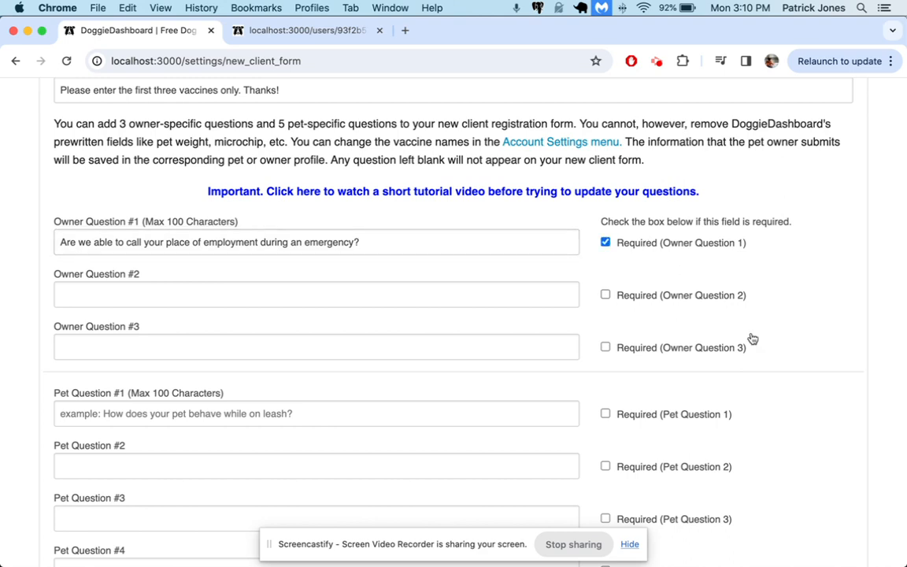
{"action": "scroll", "coordinate": [749, 337], "scroll_direction": "down", "scroll_amount": 5}
{"action": "left_click", "coordinate": [782, 516]}
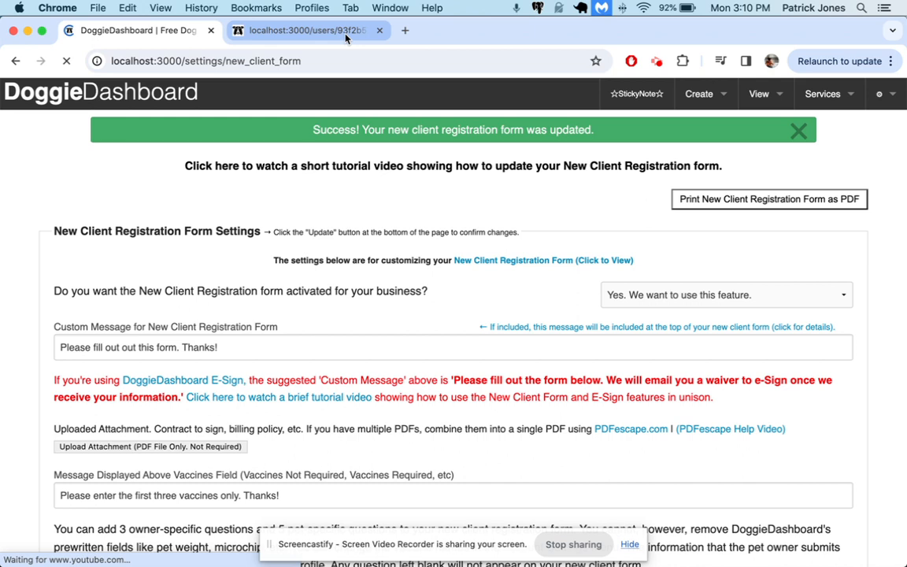
{"action": "left_click", "coordinate": [310, 30]}
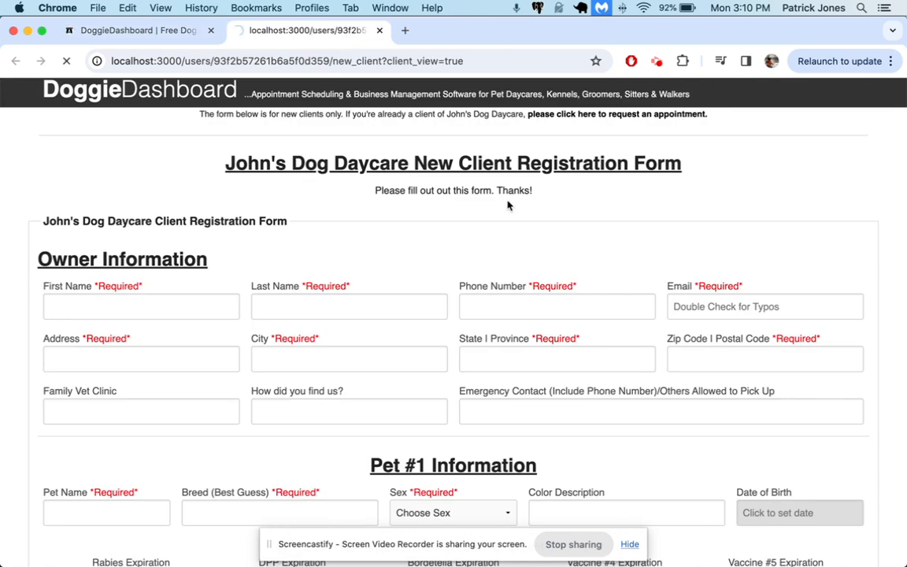
Fill the preview's owner fields with a test name, phone number, e-mail and address.
{"action": "scroll", "coordinate": [508, 205], "scroll_direction": "down", "scroll_amount": 2}
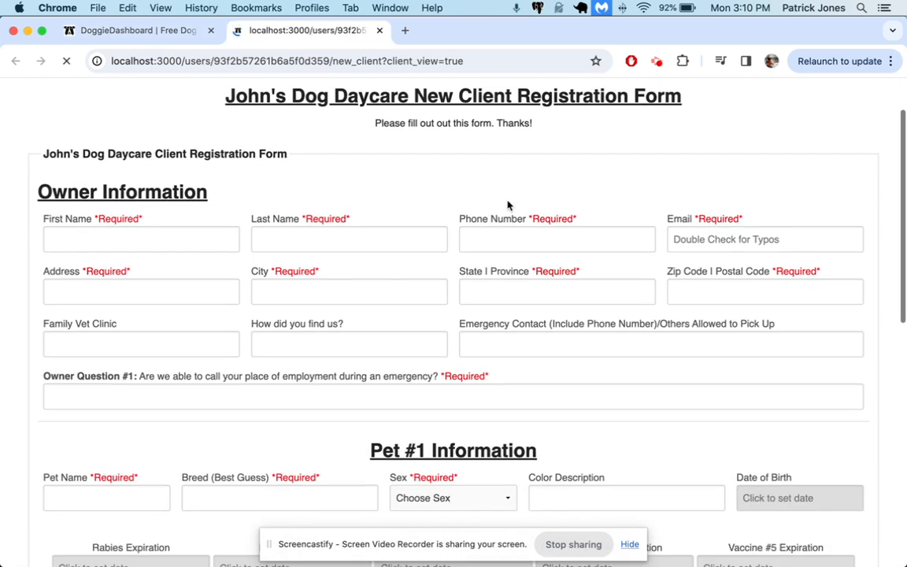
{"action": "scroll", "coordinate": [508, 205], "scroll_direction": "down", "scroll_amount": 2}
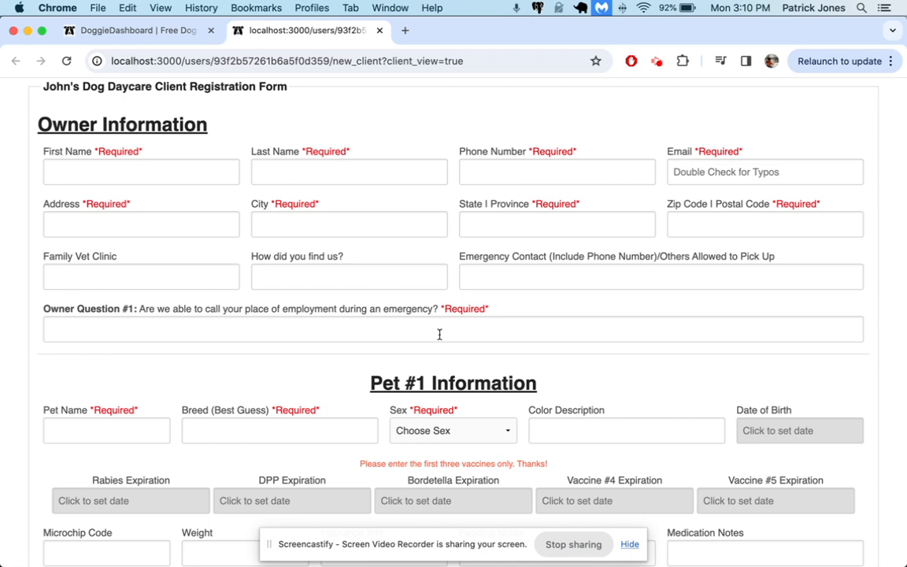
{"action": "left_click", "coordinate": [215, 167]}
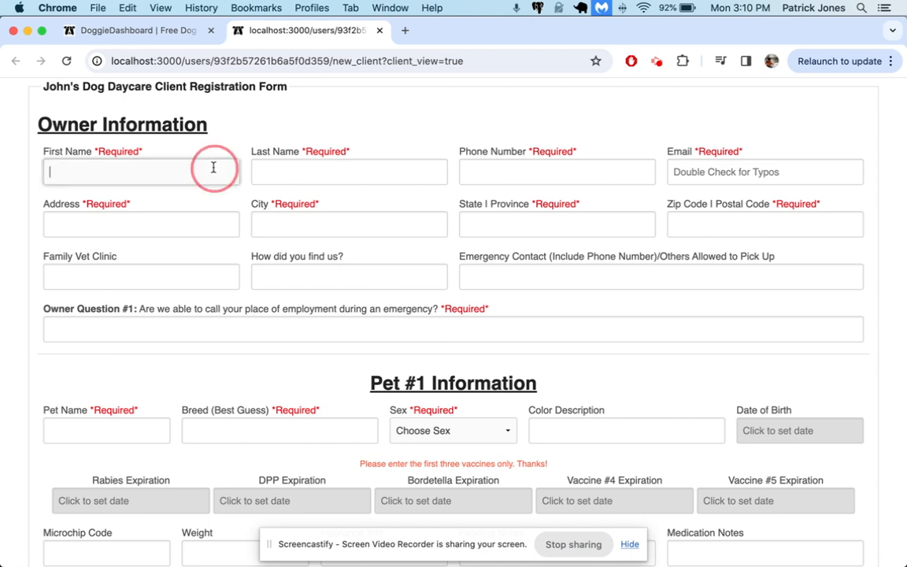
{"action": "key", "text": "Tab"}
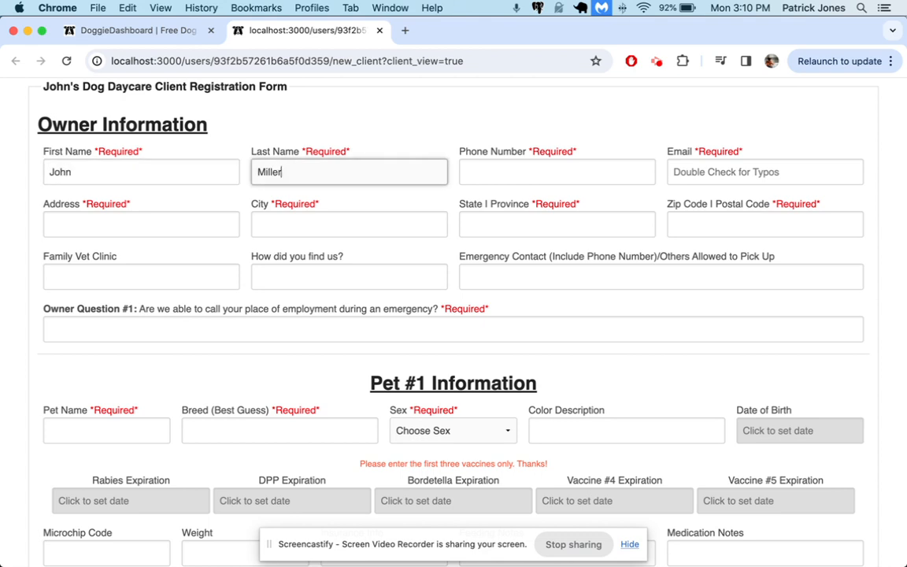
{"action": "key", "text": "Tab"}
{"action": "type", "text": "123-123-123"}
{"action": "key", "text": "Tab"}
{"action": "type", "text": "joh"}
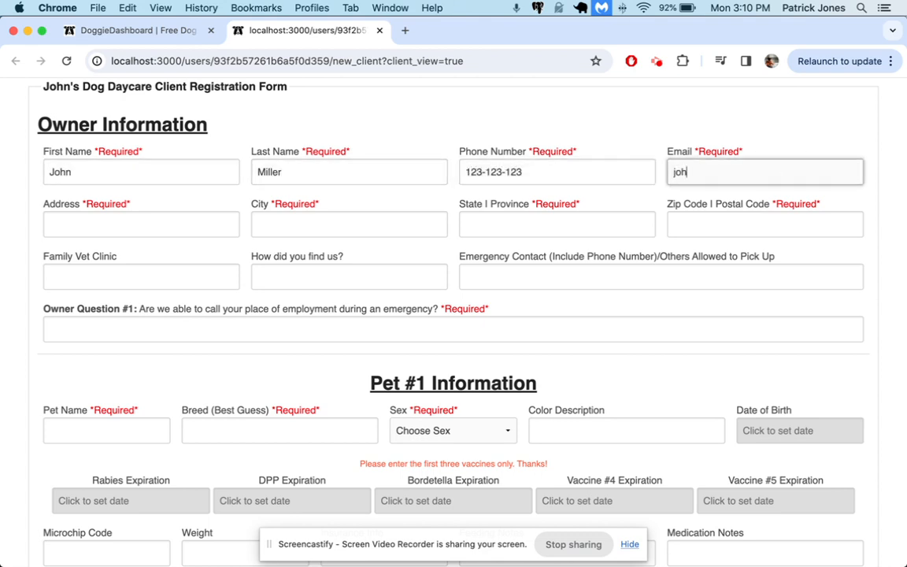
{"action": "type", "text": "n@example.com"}
{"action": "key", "text": "Tab"}
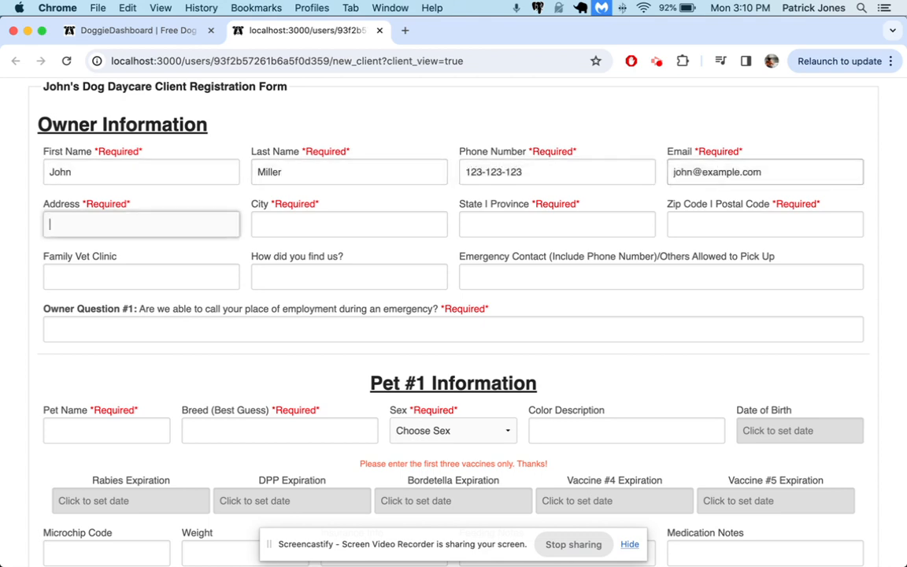
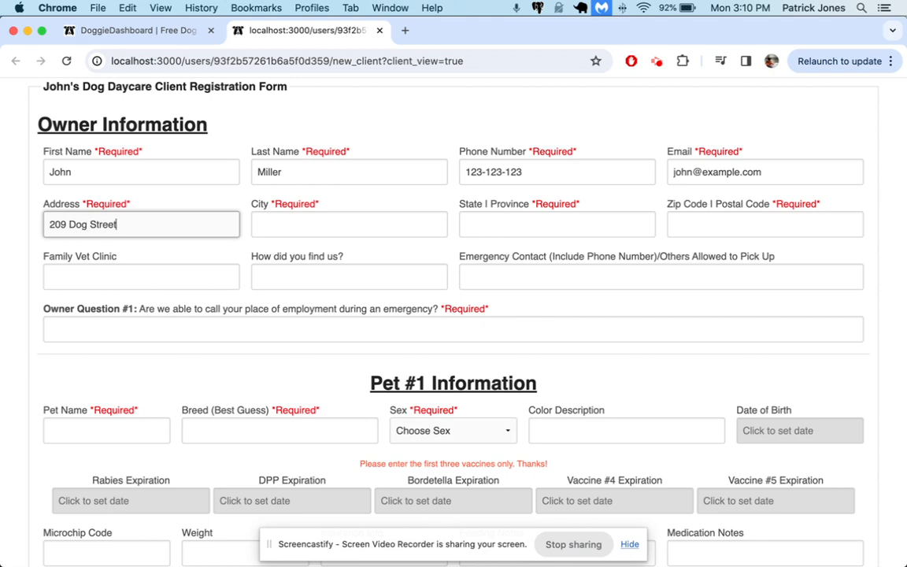
{"action": "key", "text": "Tab"}
{"action": "type", "text": "Appl"}
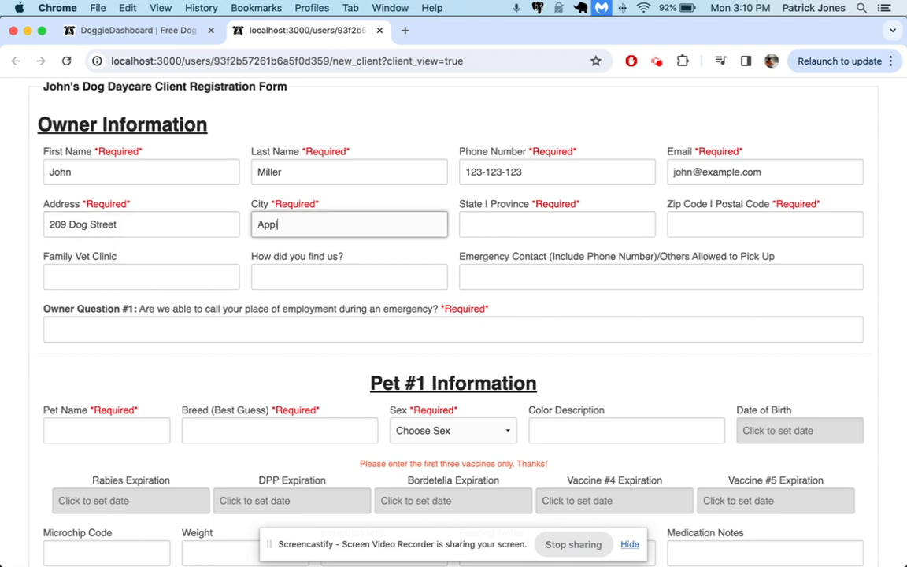
{"action": "type", "text": "eton"}
{"action": "key", "text": "Tab"}
{"action": "type", "text": "MN"}
{"action": "key", "text": "Tab"}
{"action": "type", "text": "53849"}
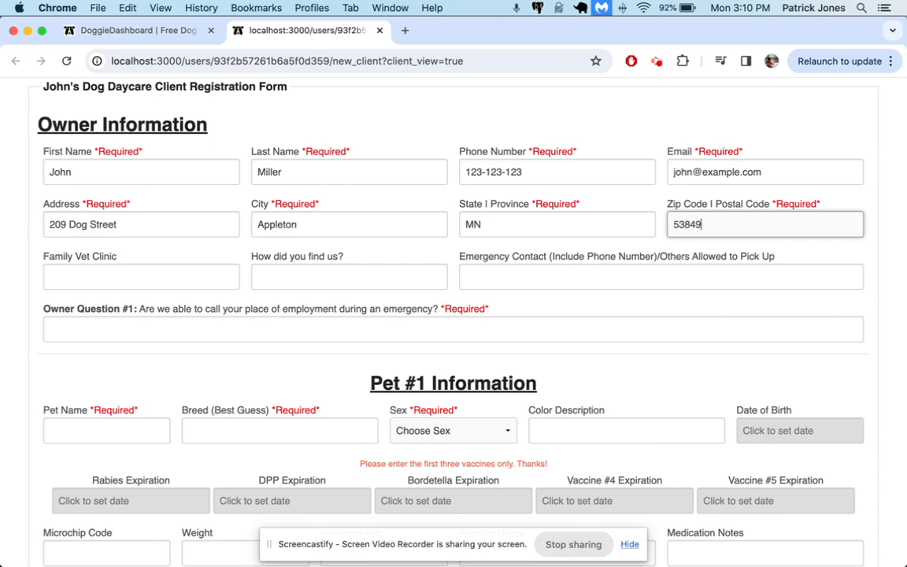
Submit the test form and note the missing Owner Question #1 answer error.
{"action": "key", "text": "Return"}
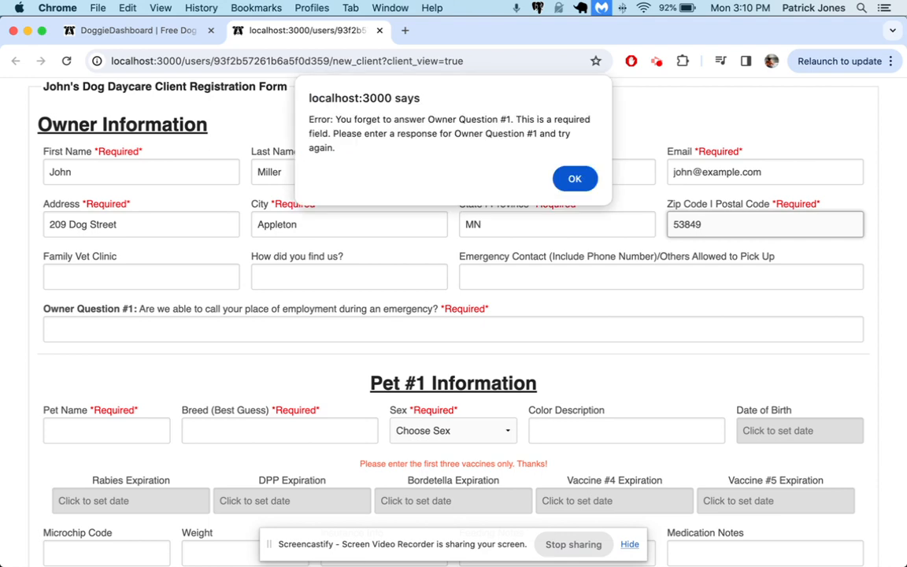
{"action": "triple_click", "coordinate": [382, 150]}
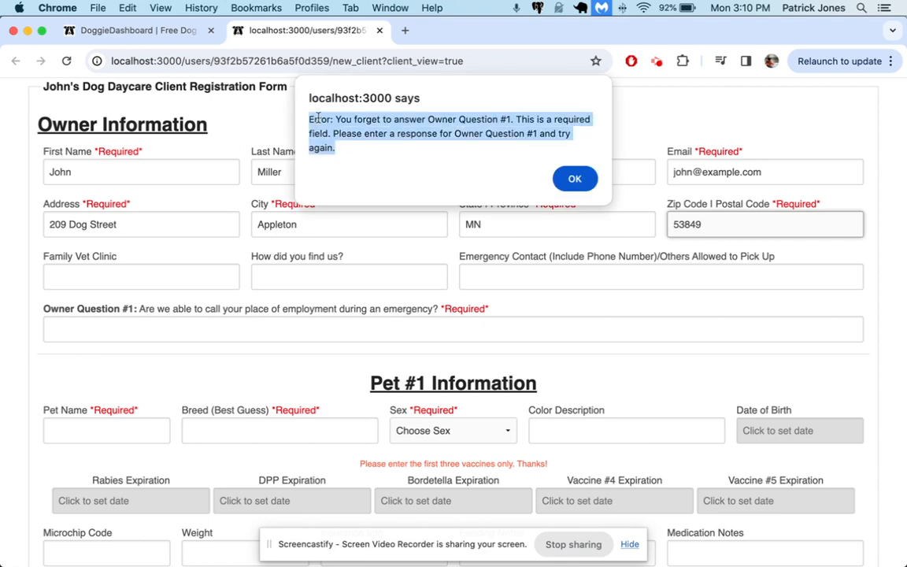
{"action": "key", "text": "Return"}
Answer Owner Question #1, resubmit, dismiss the missing pet-name error, and reload the form.
{"action": "left_click", "coordinate": [316, 328]}
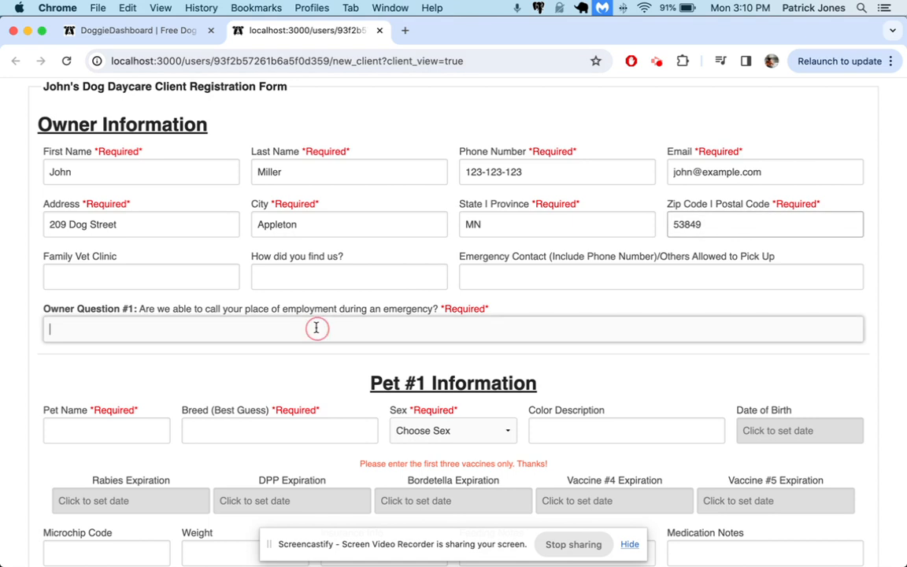
{"action": "type", "text": "Yes cyo"}
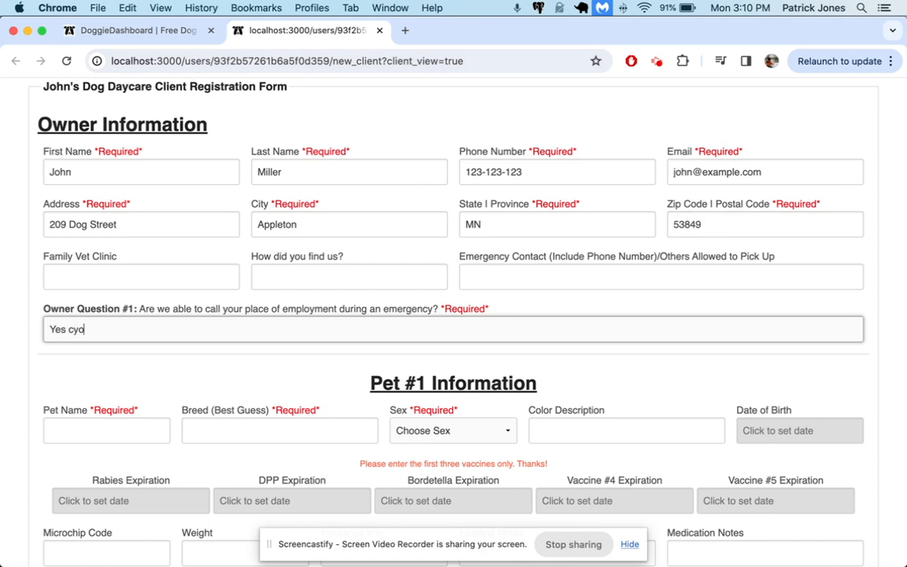
{"action": "type", "text": "u caou can."}
{"action": "key", "text": "Return"}
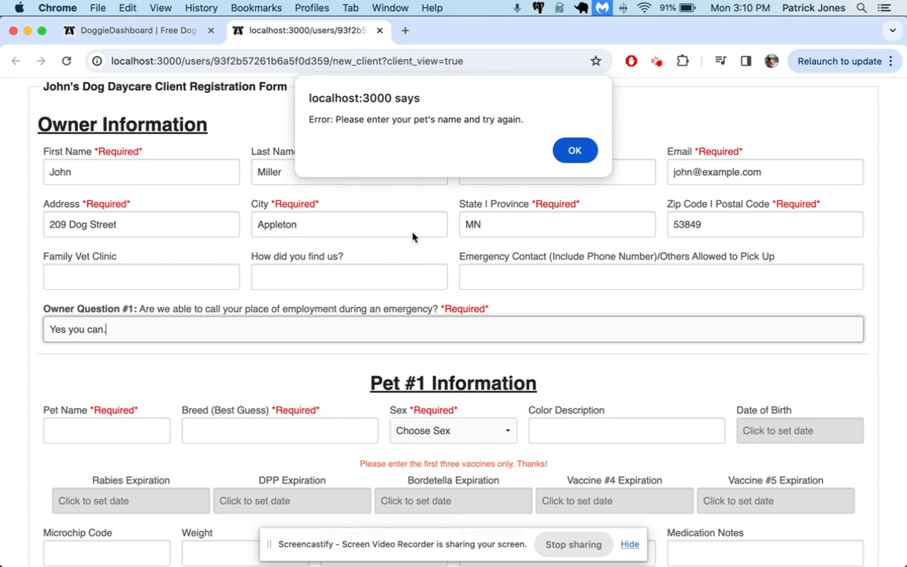
{"action": "left_click", "coordinate": [574, 149]}
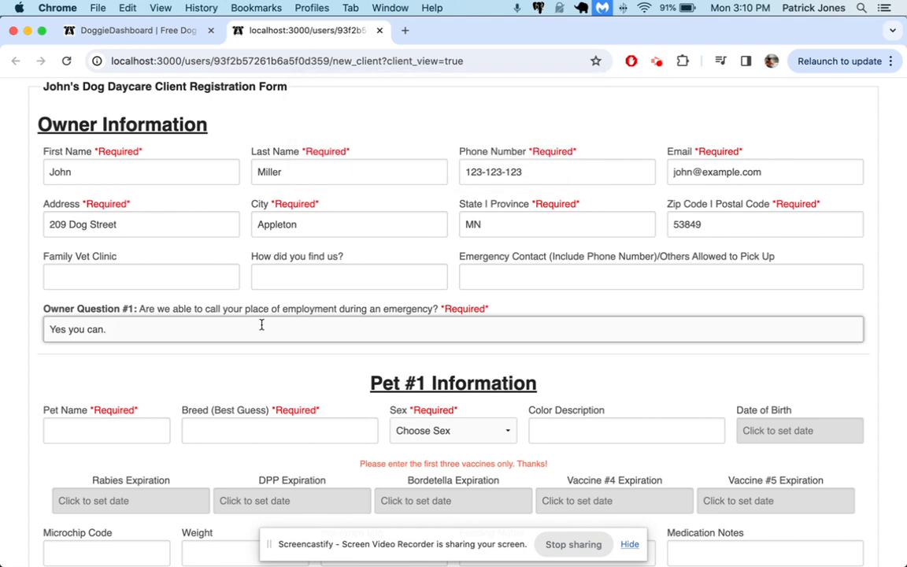
{"action": "scroll", "coordinate": [180, 355], "scroll_direction": "up", "scroll_amount": 1}
{"action": "key", "text": "super+r"}
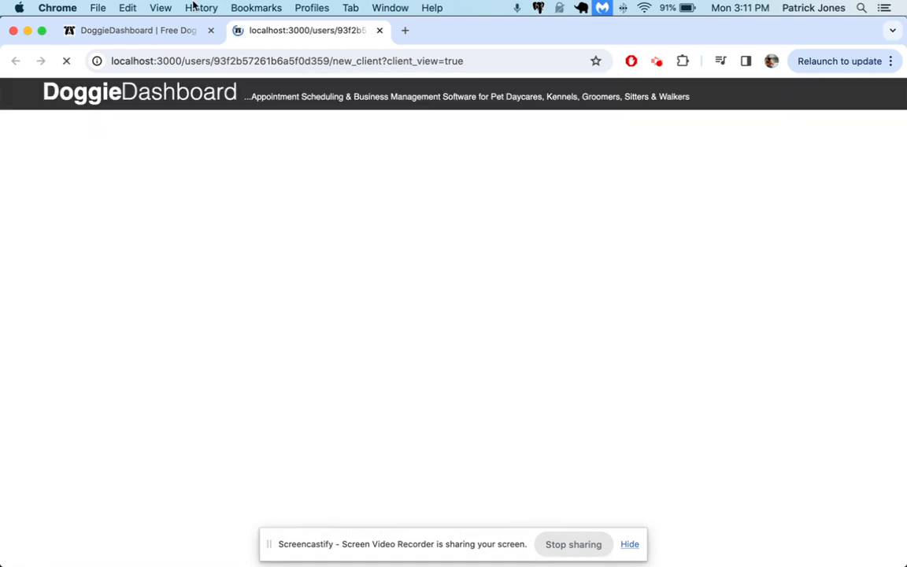
Add required Pet Question #1 'Has this dog every run away?'.
{"action": "left_click", "coordinate": [170, 34]}
{"action": "scroll", "coordinate": [226, 259], "scroll_direction": "down", "scroll_amount": 10}
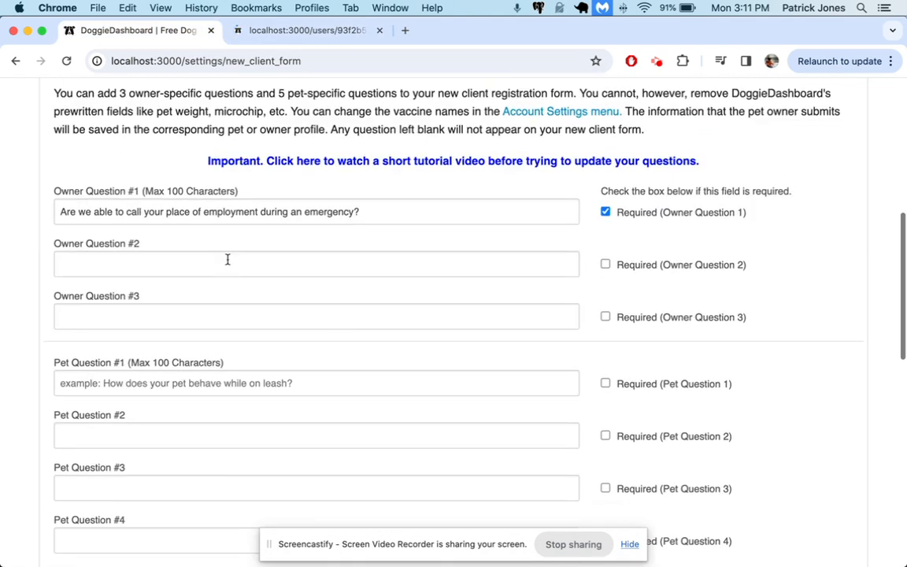
{"action": "scroll", "coordinate": [178, 364], "scroll_direction": "down", "scroll_amount": 2}
{"action": "left_click", "coordinate": [134, 306]}
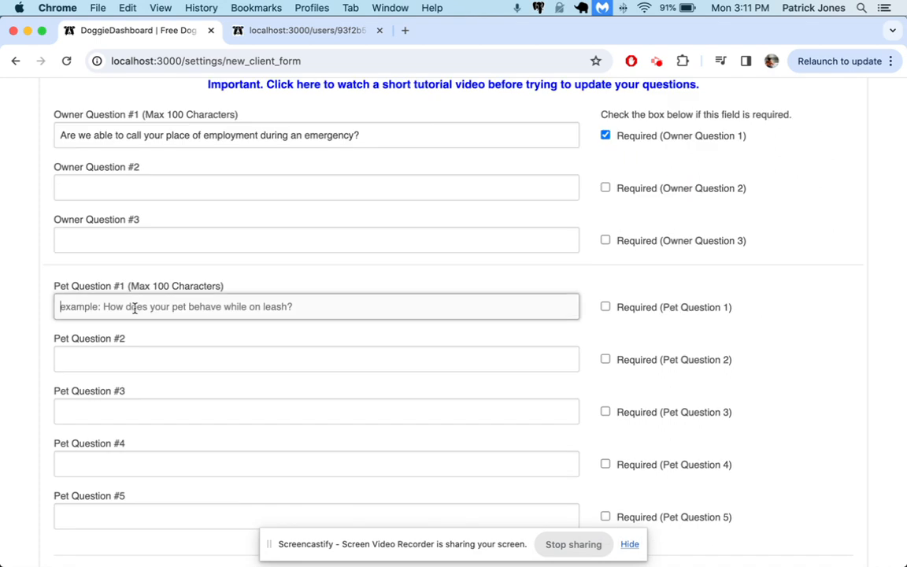
{"action": "type", "text": "Has this dog every ru"}
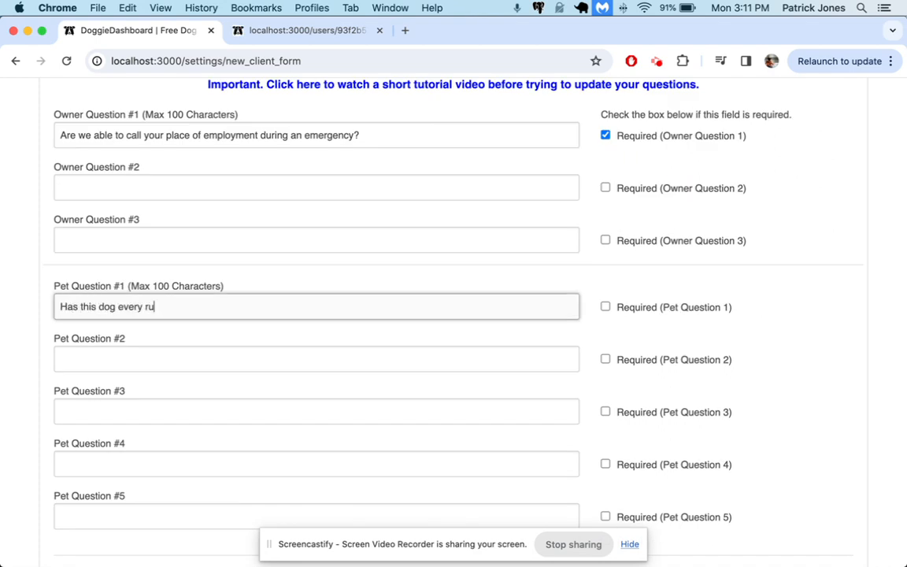
{"action": "type", "text": "n away?"}
{"action": "left_click", "coordinate": [657, 311]}
Add required Pet Question #2 'Can we give this dog treats?'.
{"action": "left_click", "coordinate": [214, 365]}
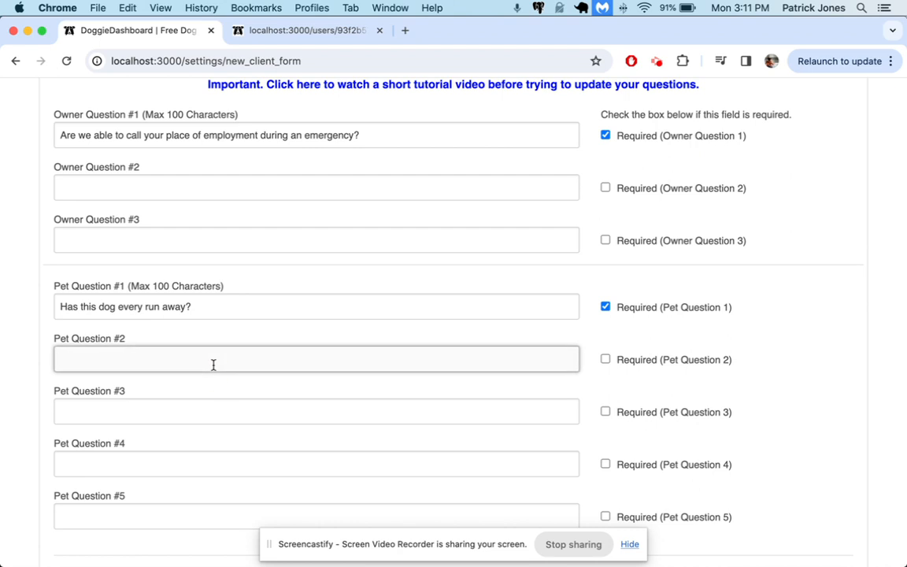
{"action": "type", "text": "Does this"}
{"action": "key", "text": "super+a"}
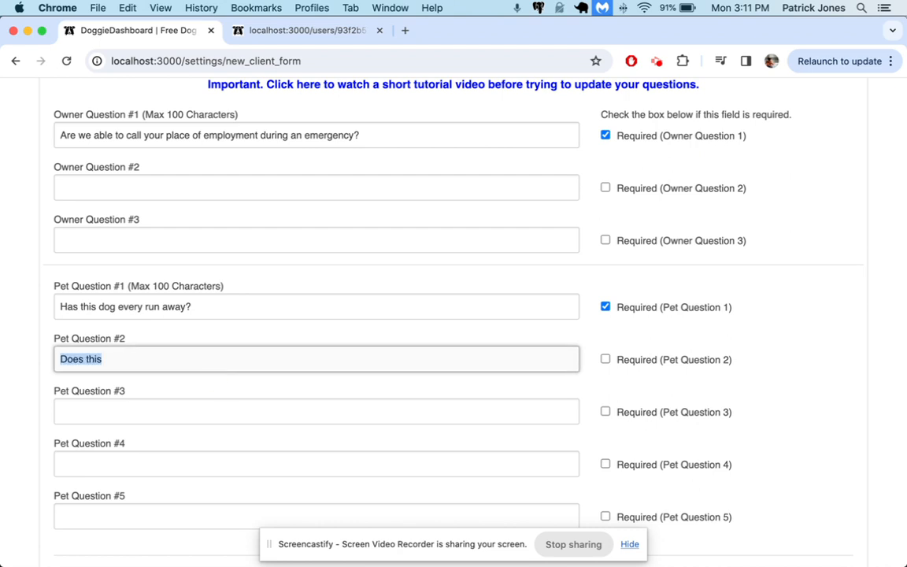
{"action": "type", "text": "Can we give this dog"}
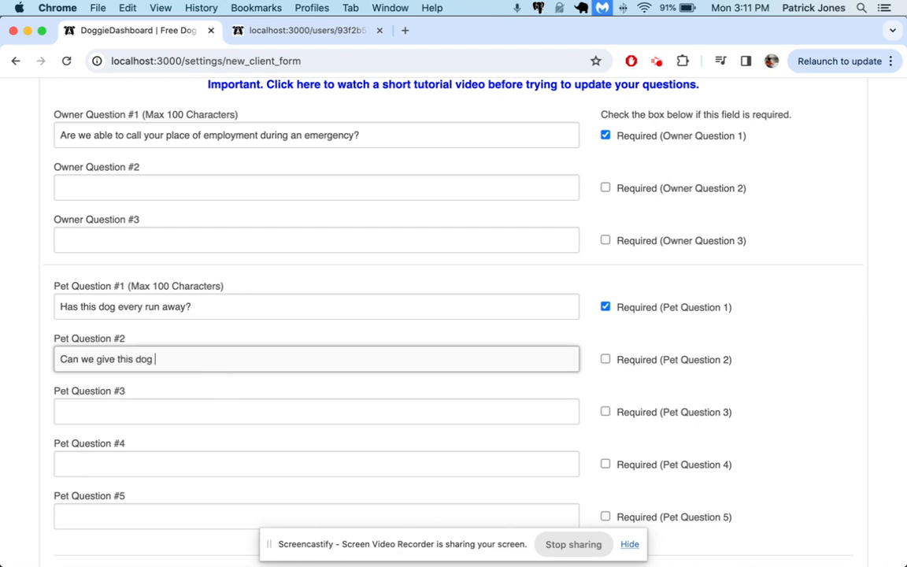
{"action": "type", "text": " treats?"}
{"action": "left_click", "coordinate": [709, 358]}
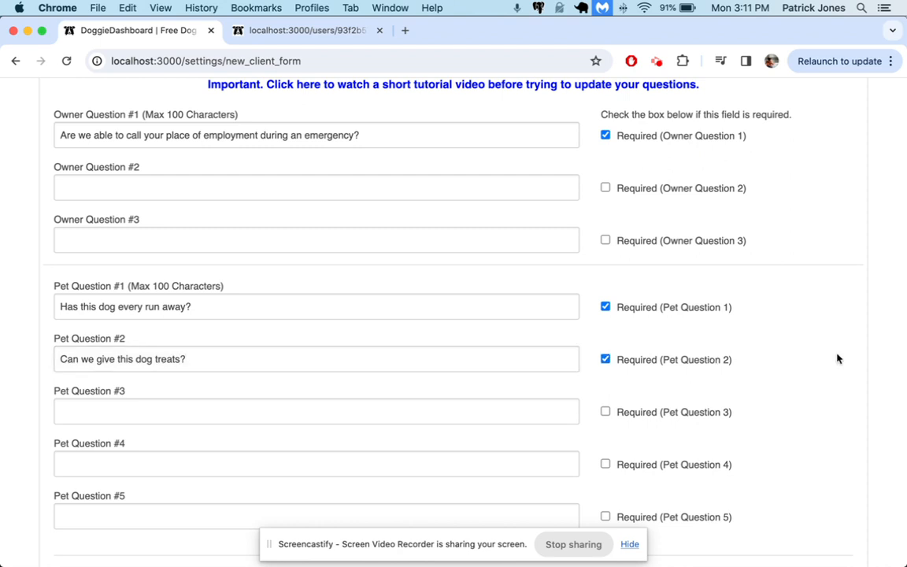
Toggle the Microchip and Vaccine #1/#2 date requirements on and back off.
{"action": "scroll", "coordinate": [837, 358], "scroll_direction": "down", "scroll_amount": 5}
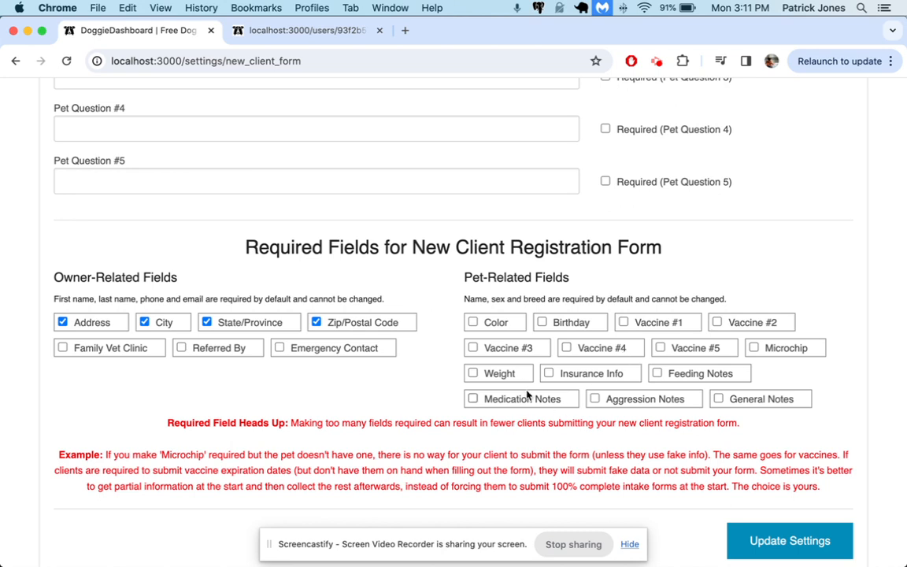
{"action": "left_click", "coordinate": [801, 357]}
{"action": "left_click", "coordinate": [801, 357]}
{"action": "left_click", "coordinate": [695, 324]}
{"action": "left_click", "coordinate": [718, 322]}
{"action": "left_click", "coordinate": [660, 329]}
{"action": "left_click", "coordinate": [741, 330]}
Make the pet's Color and Weight required and save the settings.
{"action": "left_click", "coordinate": [496, 323]}
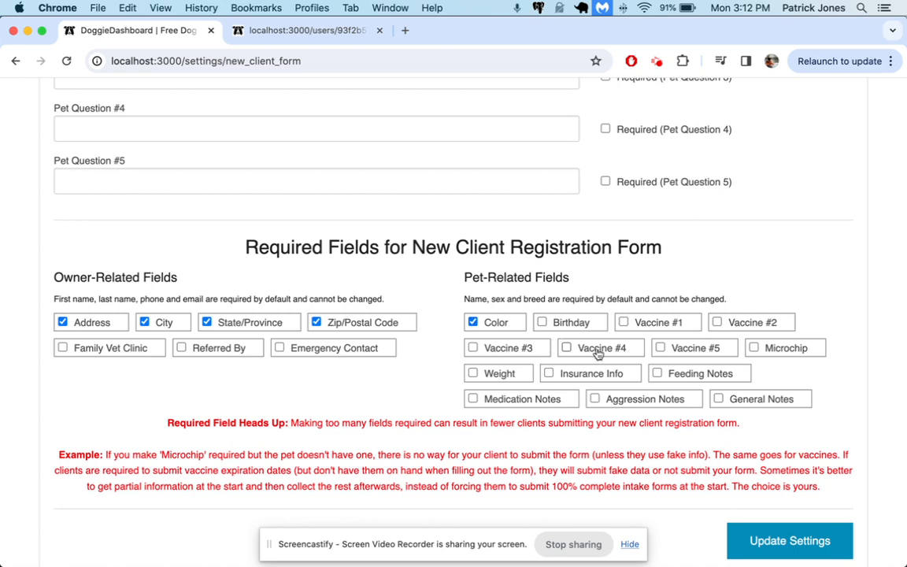
{"action": "left_click", "coordinate": [481, 374]}
{"action": "scroll", "coordinate": [816, 435], "scroll_direction": "up", "scroll_amount": 2}
{"action": "scroll", "coordinate": [815, 436], "scroll_direction": "down", "scroll_amount": 4}
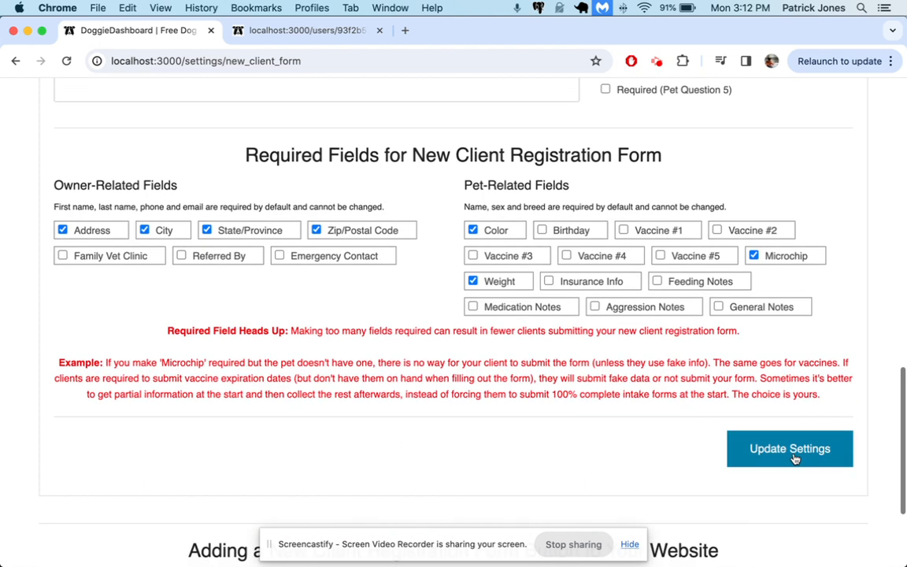
{"action": "left_click", "coordinate": [793, 457]}
Reload the client registration form preview to load the updated required fields.
{"action": "left_click", "coordinate": [331, 31]}
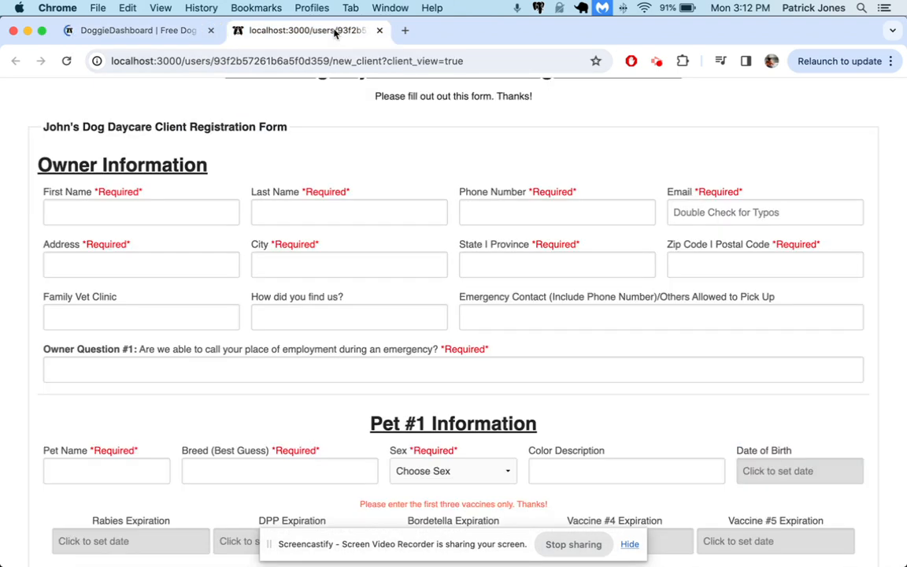
{"action": "key", "text": "super+r"}
{"action": "scroll", "coordinate": [480, 330], "scroll_direction": "down", "scroll_amount": 8}
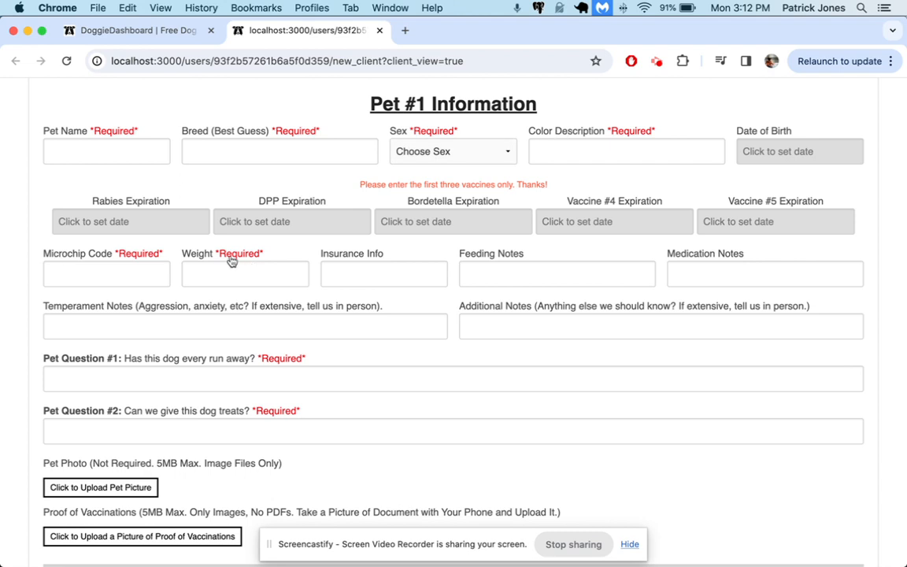
{"action": "scroll", "coordinate": [223, 254], "scroll_direction": "up", "scroll_amount": 3}
{"action": "scroll", "coordinate": [224, 254], "scroll_direction": "up", "scroll_amount": 2}
Fill the owner's first name, last name and phone with 'asdf', plus a test email.
{"action": "left_click", "coordinate": [149, 207]}
{"action": "type", "text": "asdf"}
{"action": "left_click", "coordinate": [318, 205]}
{"action": "type", "text": "asdf"}
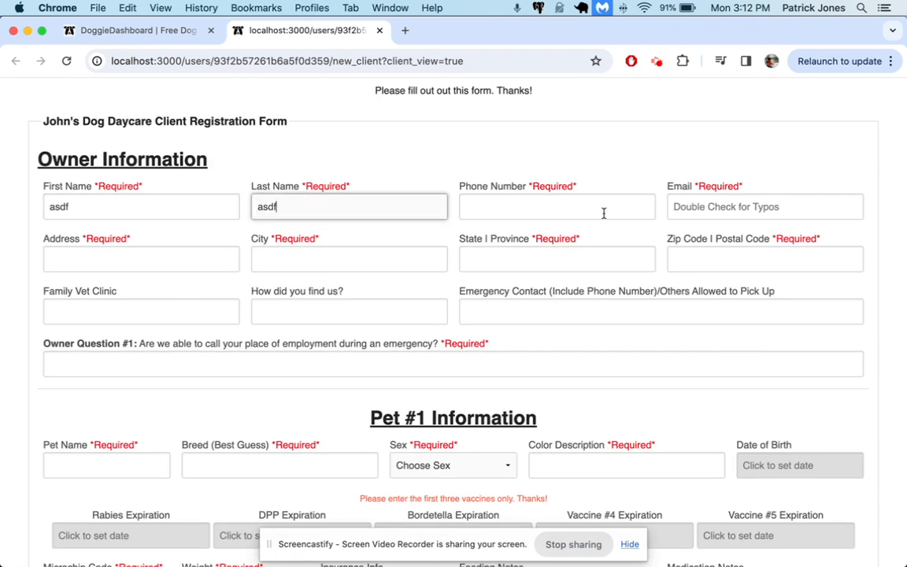
{"action": "left_click", "coordinate": [603, 211]}
{"action": "type", "text": "asdf"}
{"action": "left_click", "coordinate": [770, 230]}
{"action": "left_click", "coordinate": [742, 206]}
{"action": "type", "text": "asdf@asd"}
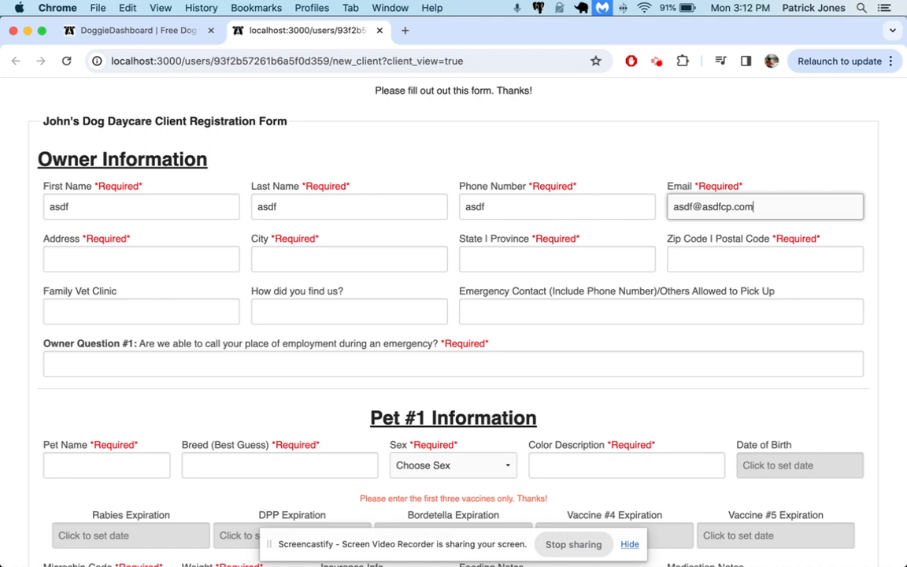
Enter owner test data: 'asdf', Address and City 'lkj', and Owner Question #1 'Dog'.
{"action": "key", "text": "Tab"}
{"action": "type", "text": "asdf"}
{"action": "key", "text": "Tab"}
{"action": "type", "text": "lkj"}
{"action": "key", "text": "Tab"}
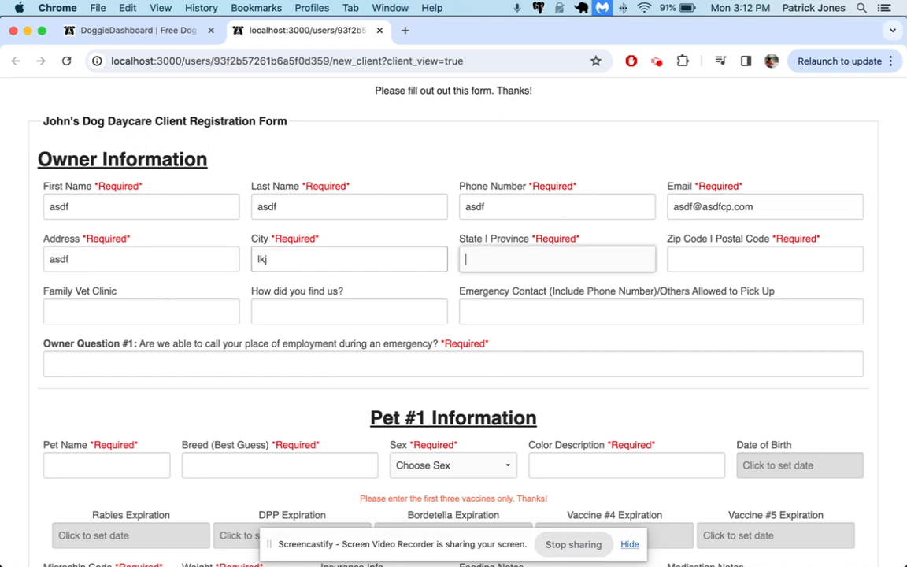
{"action": "type", "text": "lkj"}
{"action": "key", "text": "Tab"}
{"action": "type", "text": "lkj"}
{"action": "key", "text": "Tab"}
{"action": "left_click", "coordinate": [598, 364]}
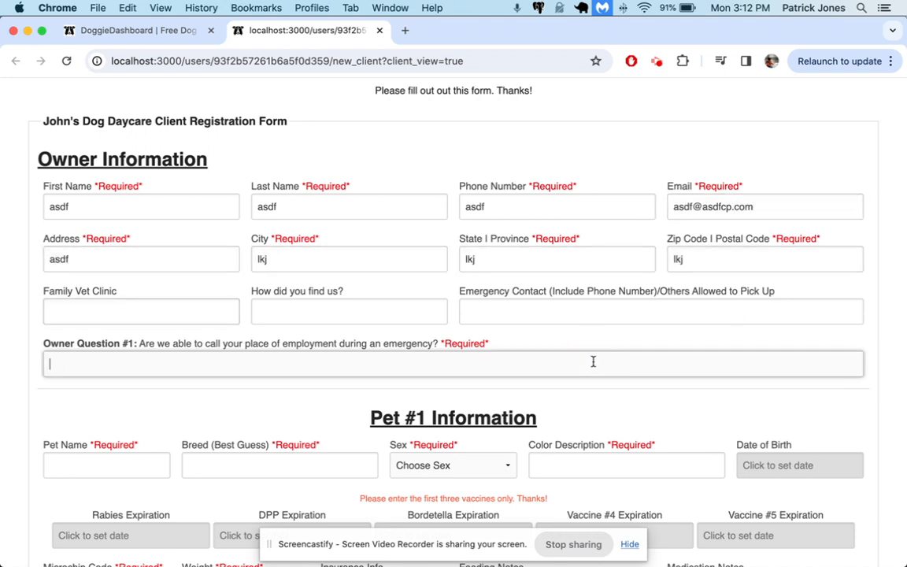
{"action": "type", "text": "Dog"}
Enter pet name 'FIdo', breed 'Collie' and sex Unfixed Male.
{"action": "scroll", "coordinate": [355, 338], "scroll_direction": "down", "scroll_amount": 5}
{"action": "left_click", "coordinate": [98, 242]}
{"action": "type", "text": "FIdo"}
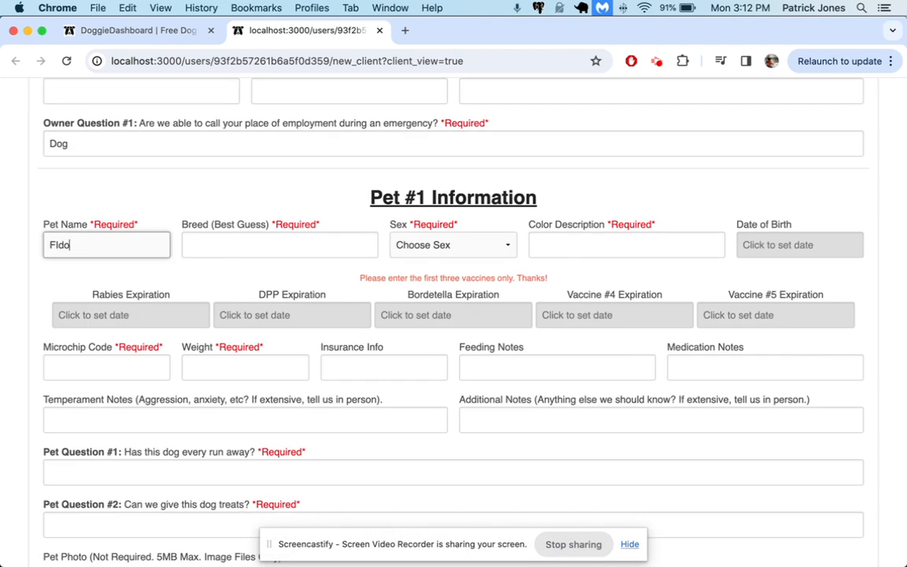
{"action": "key", "text": "Tab"}
{"action": "type", "text": "Collie"}
{"action": "key", "text": "Tab"}
{"action": "key", "text": "u"}
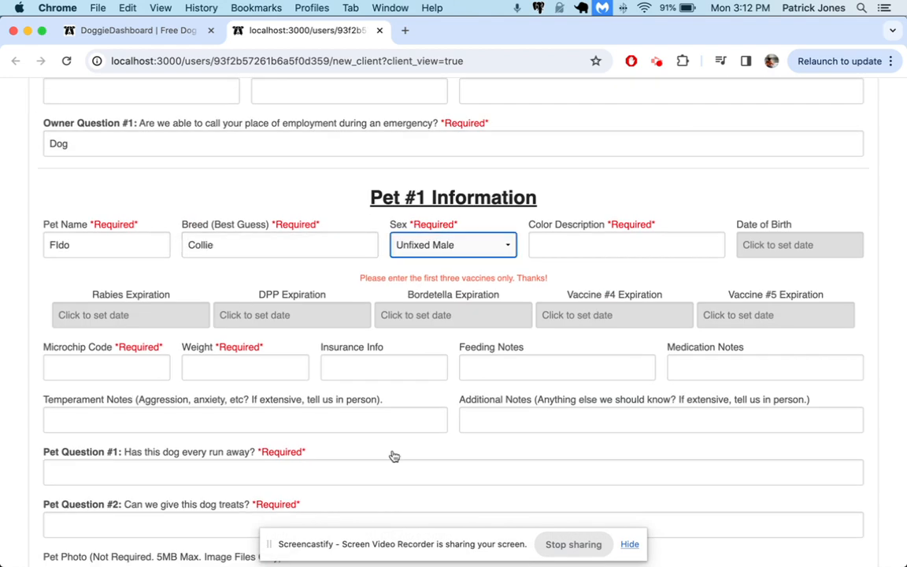
Submit without a color to trigger the color-required warning, then enter 'Brown' and resubmit.
{"action": "scroll", "coordinate": [394, 457], "scroll_direction": "down", "scroll_amount": 3}
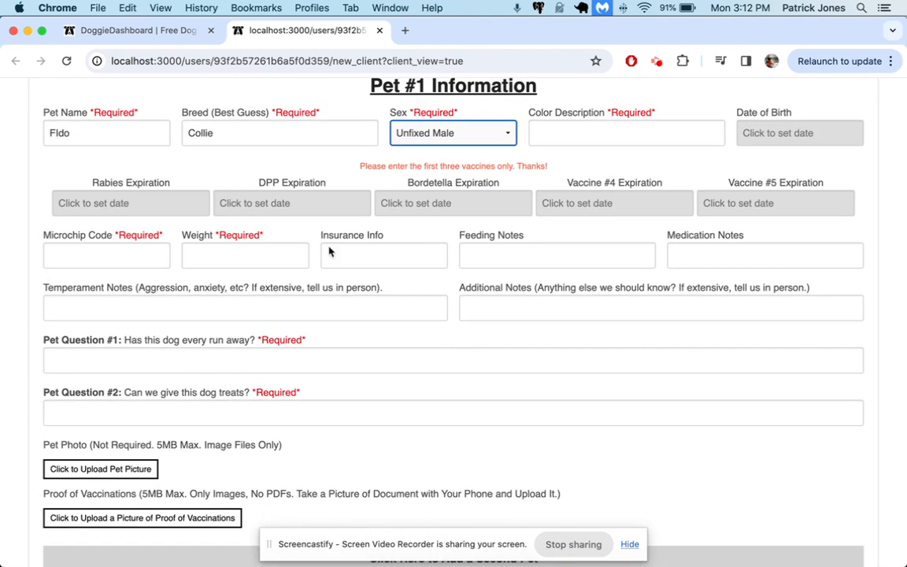
{"action": "left_click", "coordinate": [585, 134]}
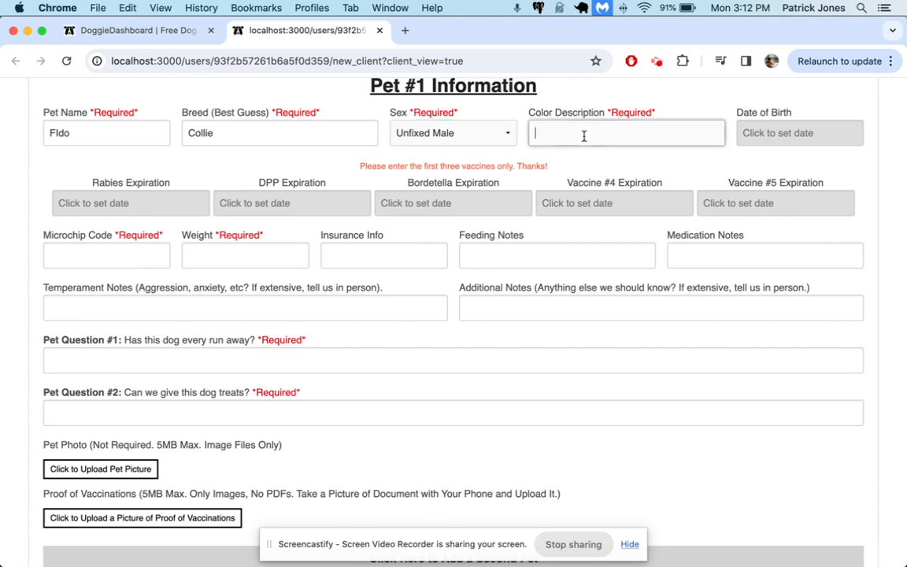
{"action": "key", "text": "Return"}
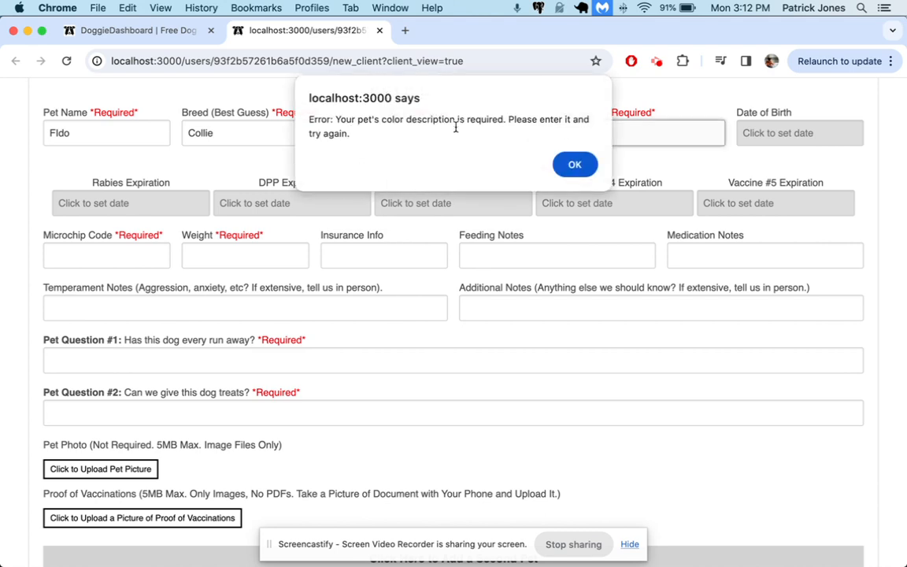
{"action": "left_click", "coordinate": [576, 165]}
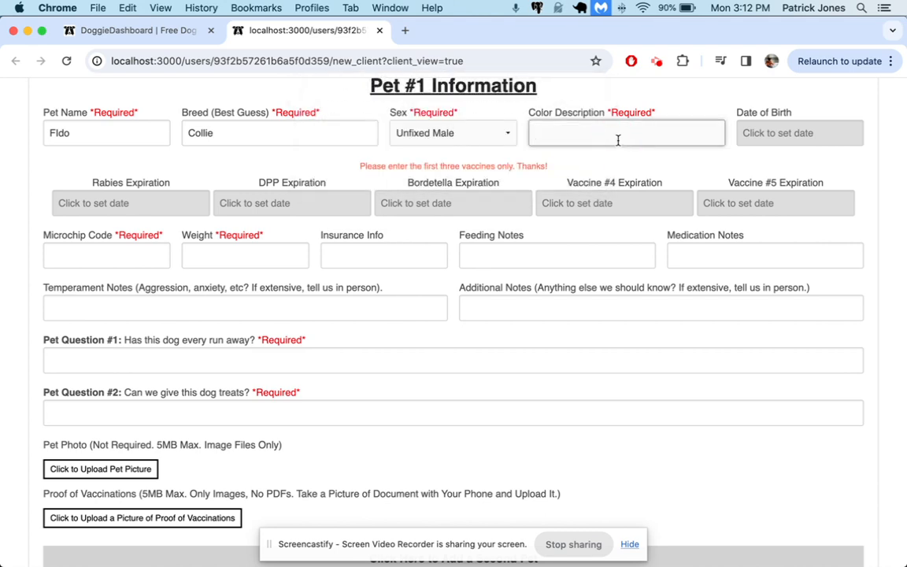
{"action": "type", "text": "Brown"}
{"action": "key", "text": "Return"}
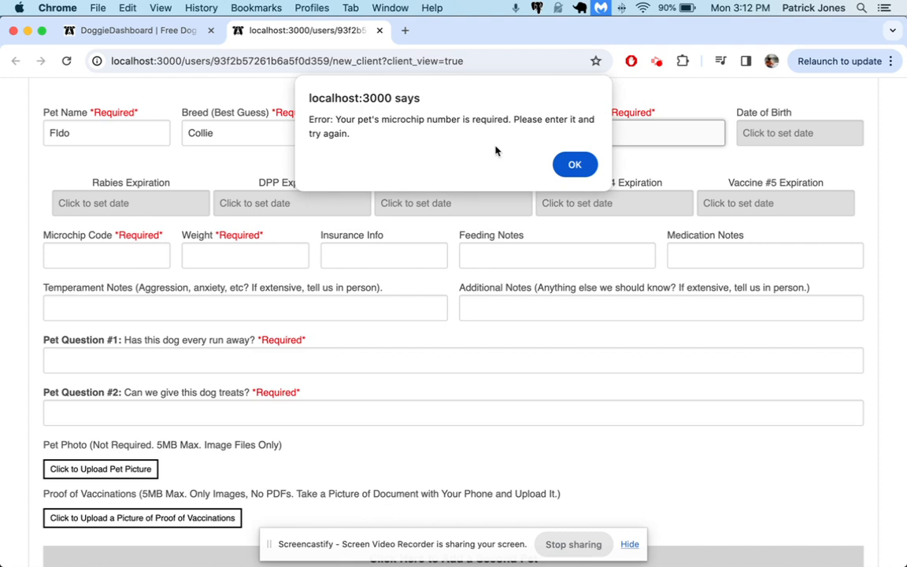
Confirm microchip is enforced, enter 'no chi', hit the weight-required warning, then return to settings.
{"action": "left_click", "coordinate": [576, 166]}
{"action": "left_click", "coordinate": [106, 259]}
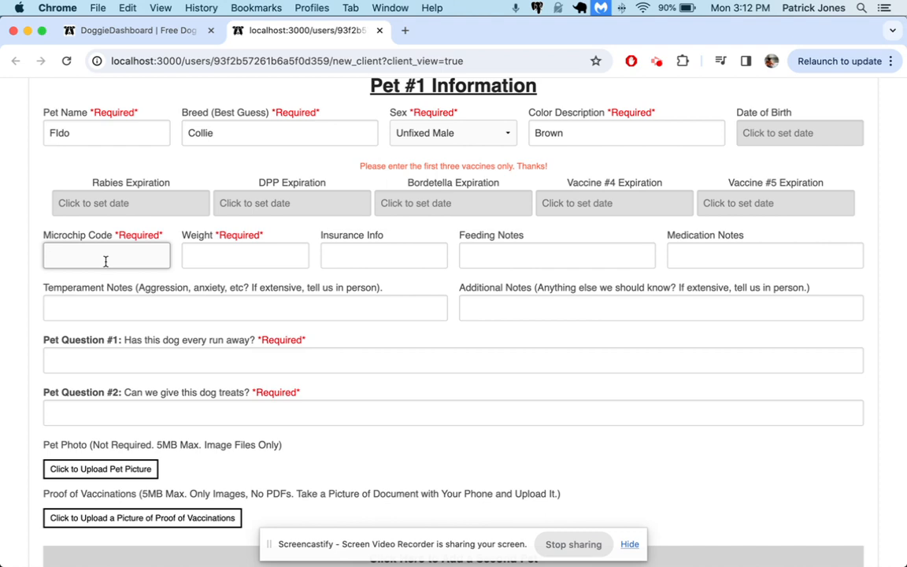
{"action": "key", "text": "Return"}
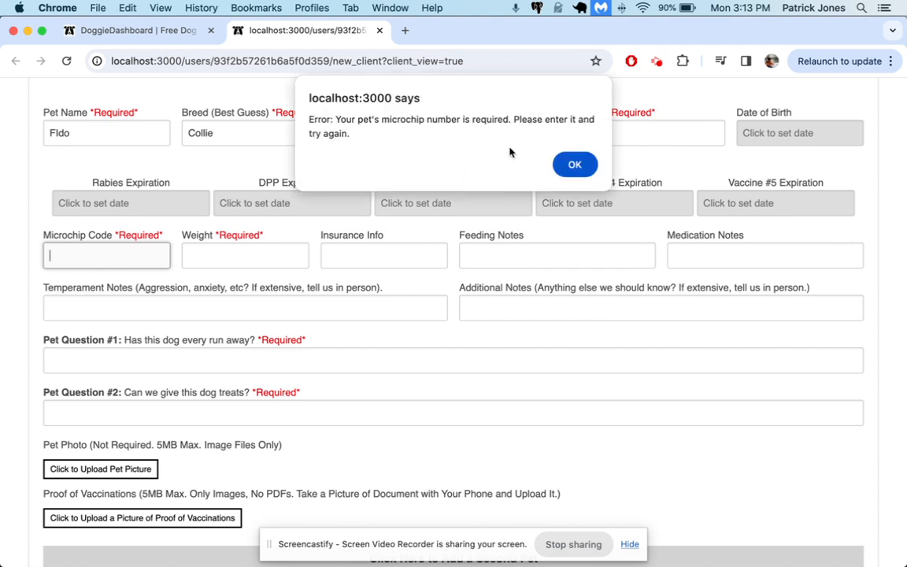
{"action": "left_click", "coordinate": [573, 160]}
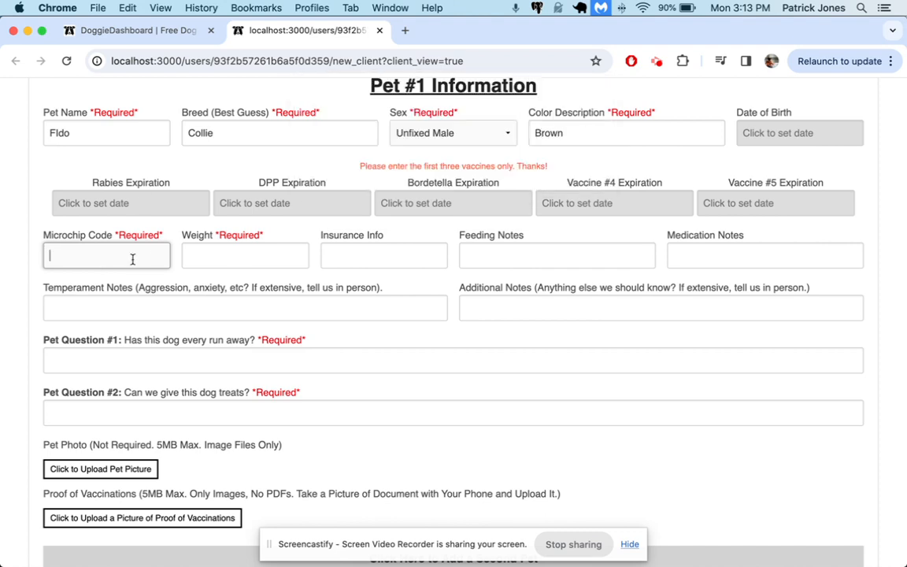
{"action": "type", "text": "no chip"}
{"action": "key", "text": "Return"}
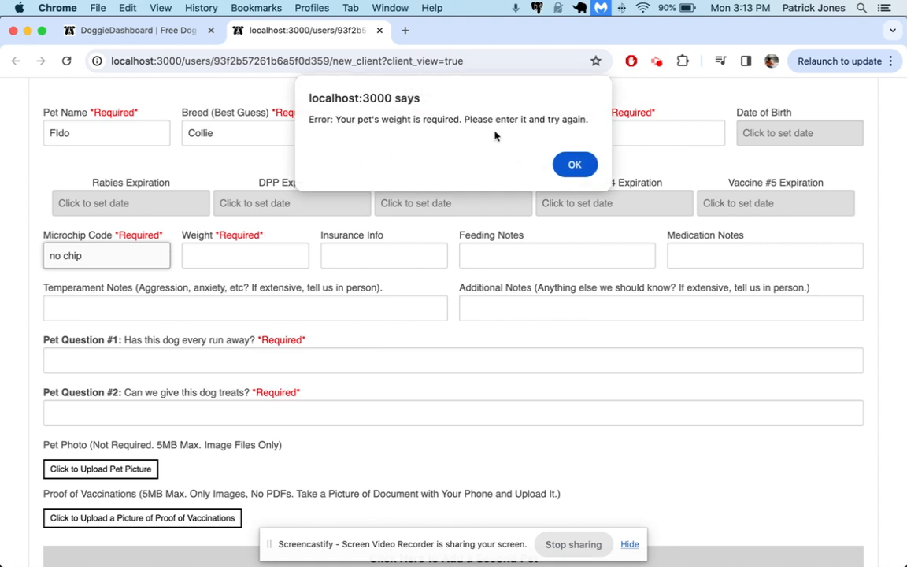
{"action": "left_click", "coordinate": [562, 174]}
{"action": "left_click", "coordinate": [140, 31]}
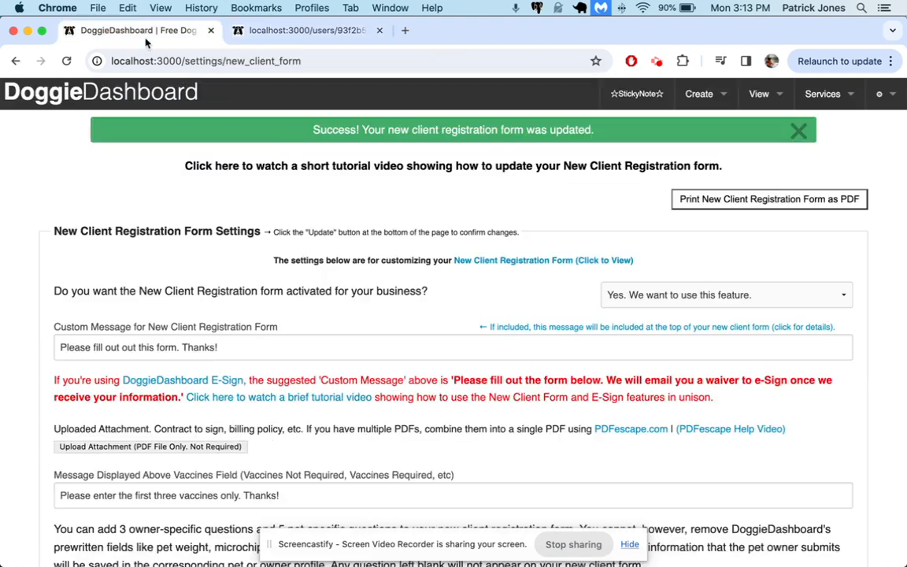
Make the pet's Weight, Color and Microchip fields optional under Pet-Related Fields.
{"action": "scroll", "coordinate": [328, 284], "scroll_direction": "down", "scroll_amount": 15}
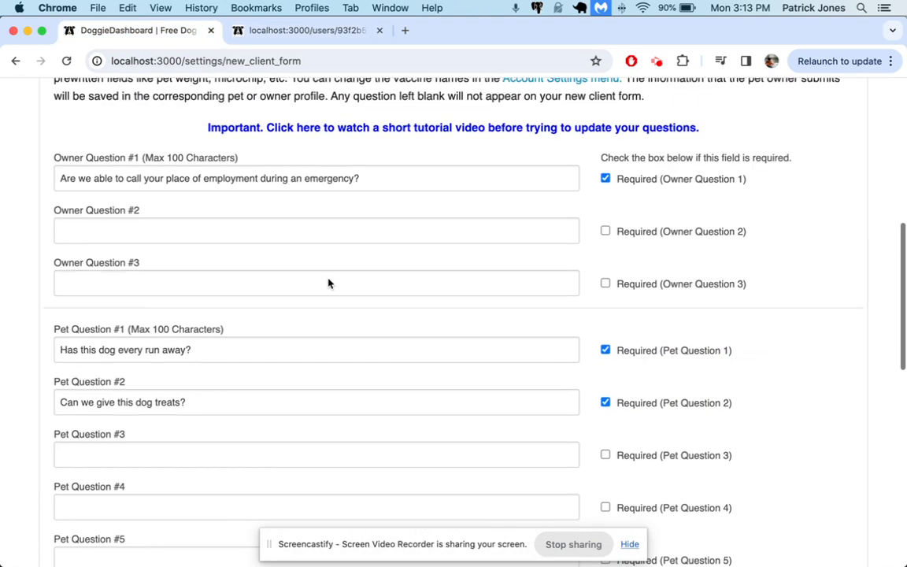
{"action": "scroll", "coordinate": [328, 278], "scroll_direction": "down", "scroll_amount": 3}
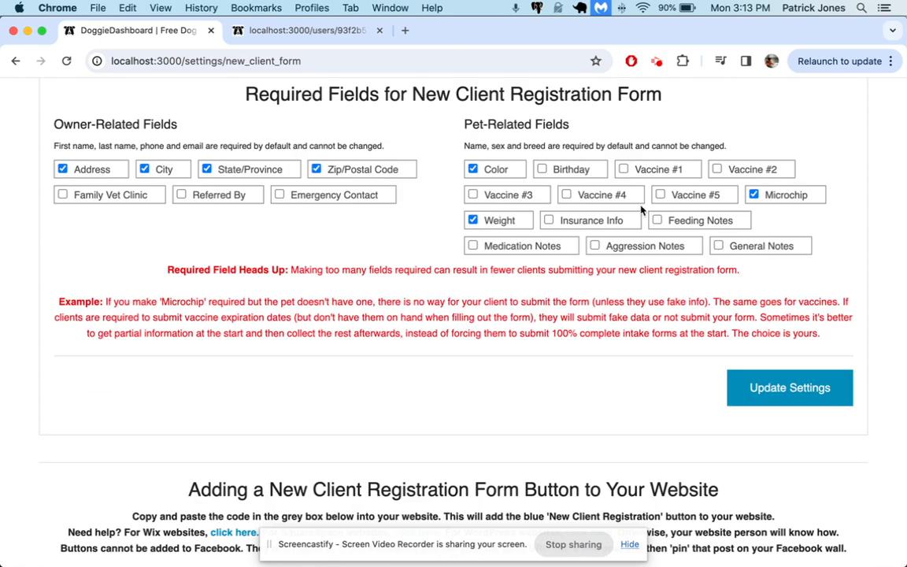
{"action": "scroll", "coordinate": [615, 236], "scroll_direction": "up", "scroll_amount": 2}
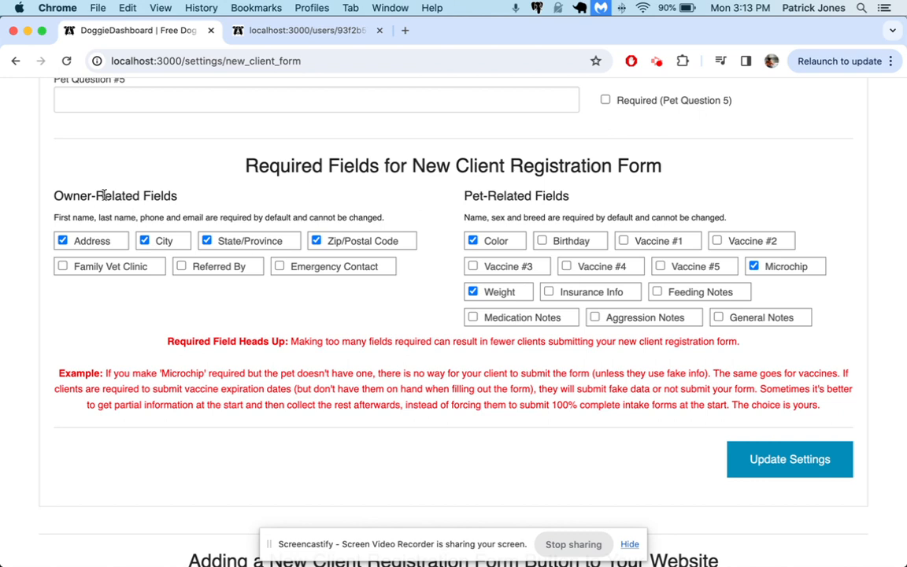
{"action": "left_click", "coordinate": [712, 292]}
{"action": "left_click", "coordinate": [512, 318]}
{"action": "left_click", "coordinate": [501, 292]}
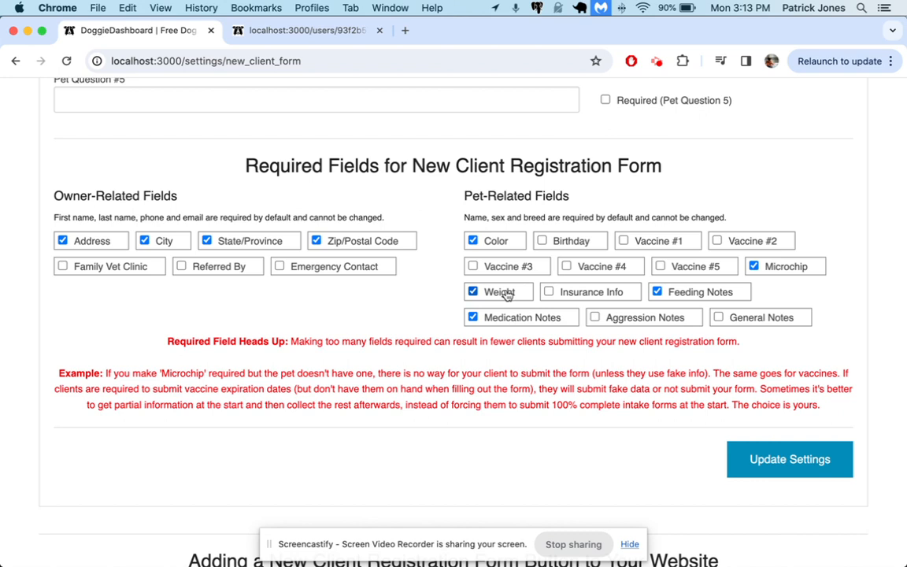
{"action": "left_click", "coordinate": [496, 241]}
{"action": "left_click", "coordinate": [753, 266]}
{"action": "left_click", "coordinate": [704, 290]}
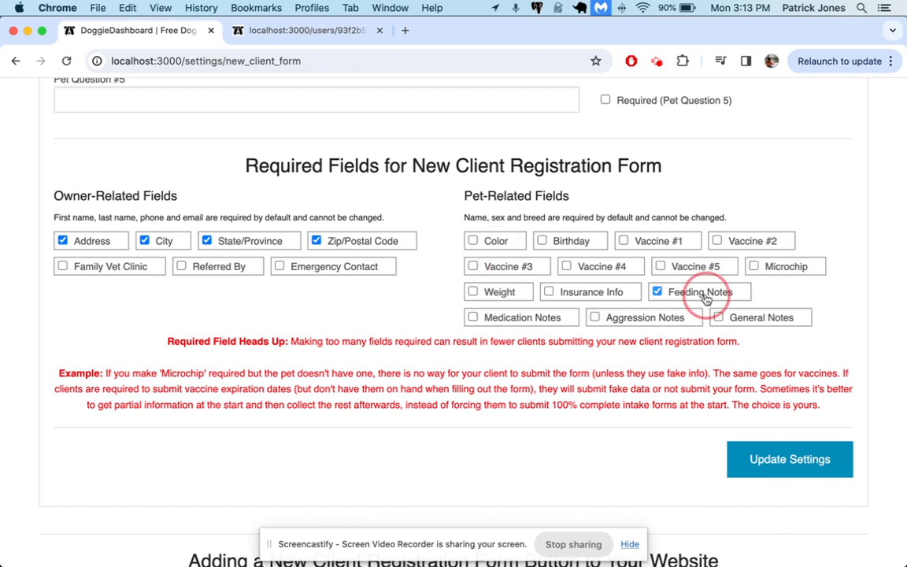
Require the Vaccine #1–#5 expiration dates and save with Update Settings.
{"action": "left_click", "coordinate": [745, 245]}
{"action": "left_click", "coordinate": [652, 241]}
{"action": "left_click", "coordinate": [605, 268]}
{"action": "left_click", "coordinate": [504, 267]}
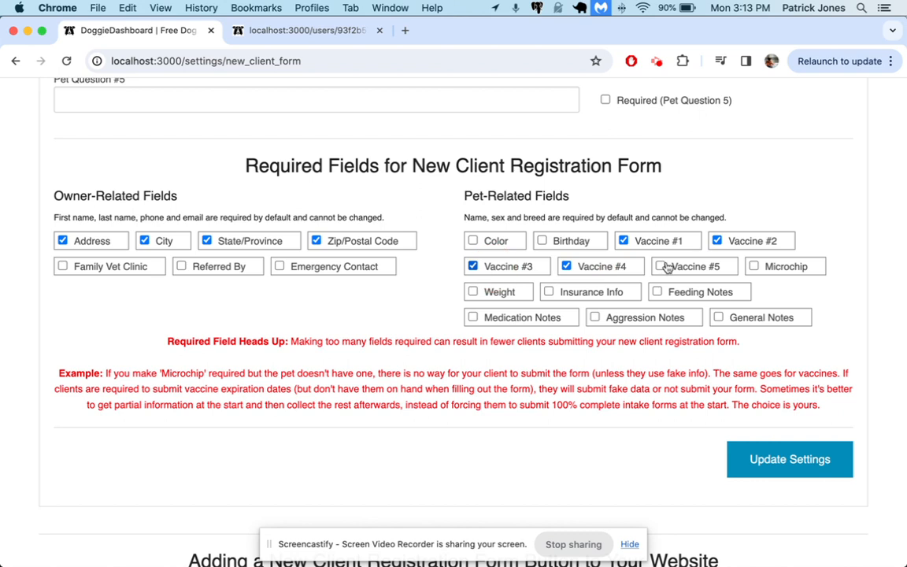
{"action": "left_click", "coordinate": [685, 267]}
{"action": "left_click", "coordinate": [768, 449]}
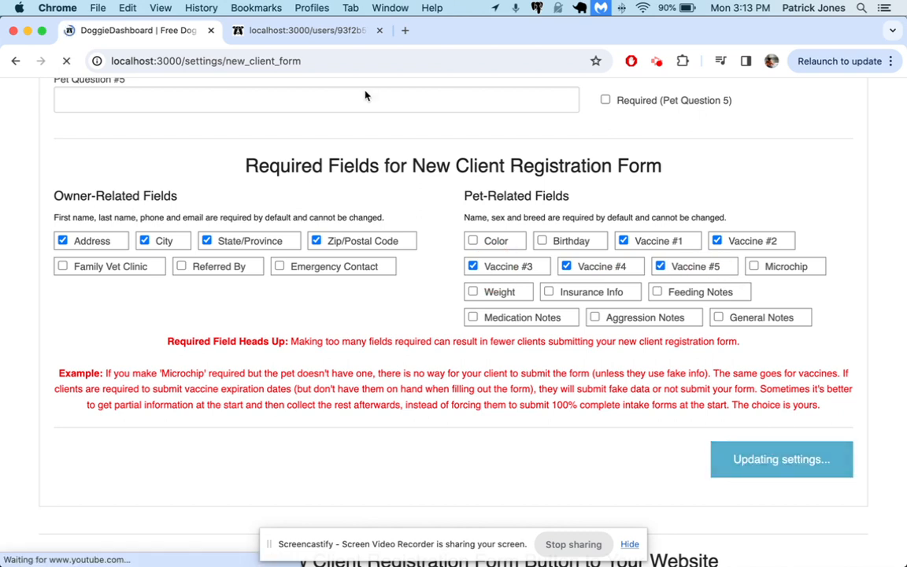
{"action": "left_click", "coordinate": [339, 30]}
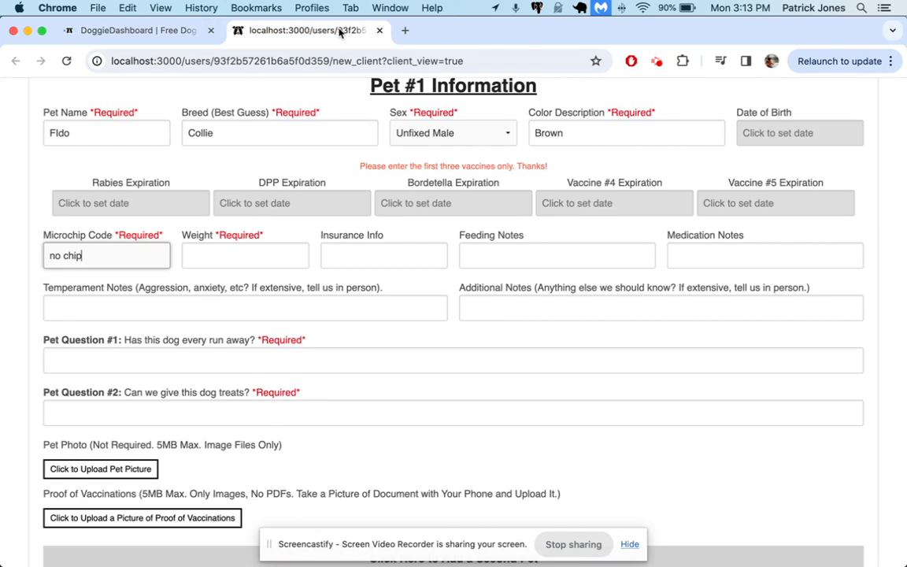
Reload the preview to show all five vaccine dates as *Req, then go back to settings.
{"action": "key", "text": "super+r"}
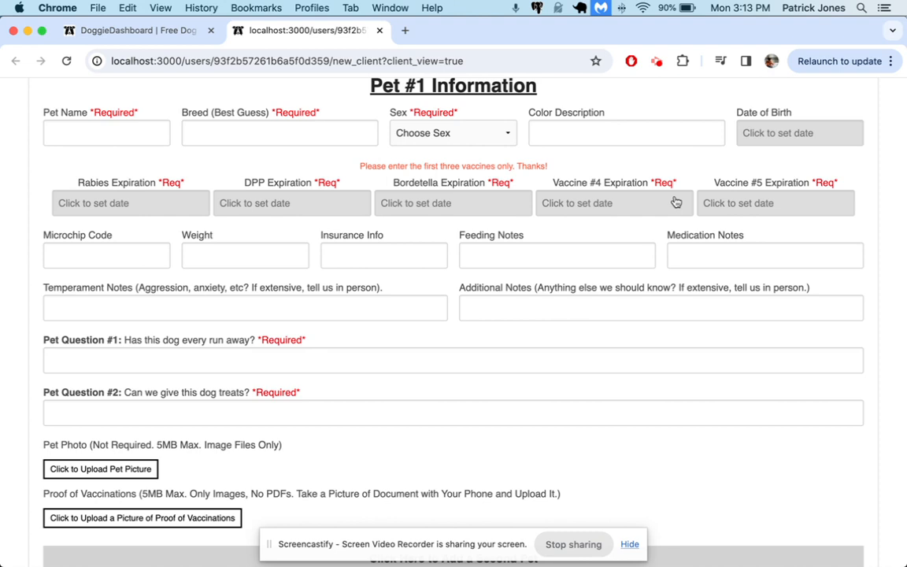
{"action": "left_click", "coordinate": [158, 32]}
{"action": "scroll", "coordinate": [698, 378], "scroll_direction": "down", "scroll_amount": 5}
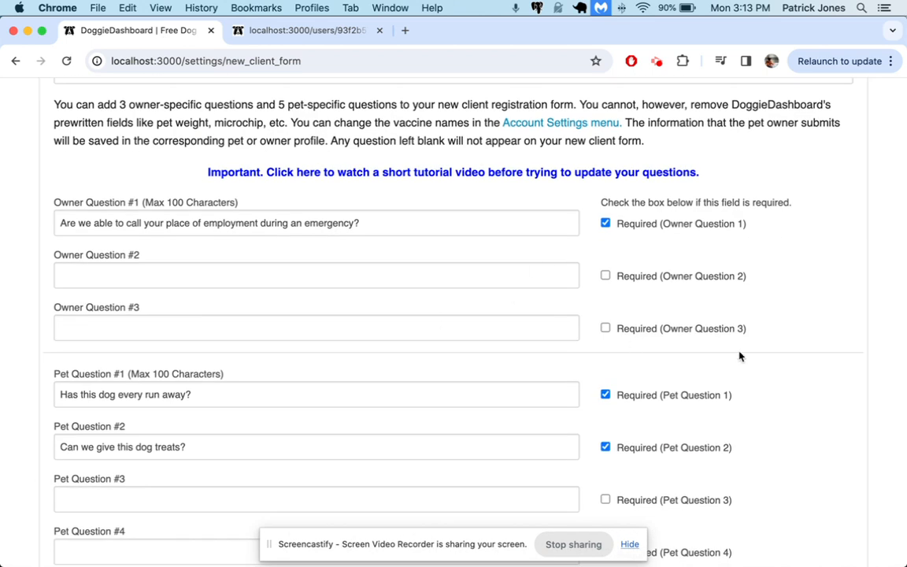
Compare the custom intro message in settings against the one shown on the client form preview.
{"action": "scroll", "coordinate": [739, 355], "scroll_direction": "up", "scroll_amount": 10}
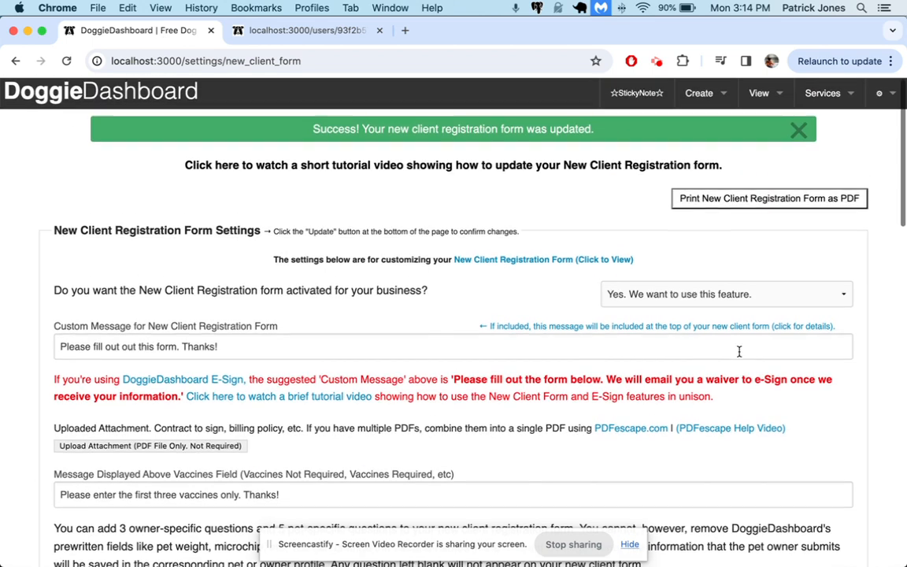
{"action": "scroll", "coordinate": [738, 351], "scroll_direction": "down", "scroll_amount": 1}
{"action": "triple_click", "coordinate": [219, 282]}
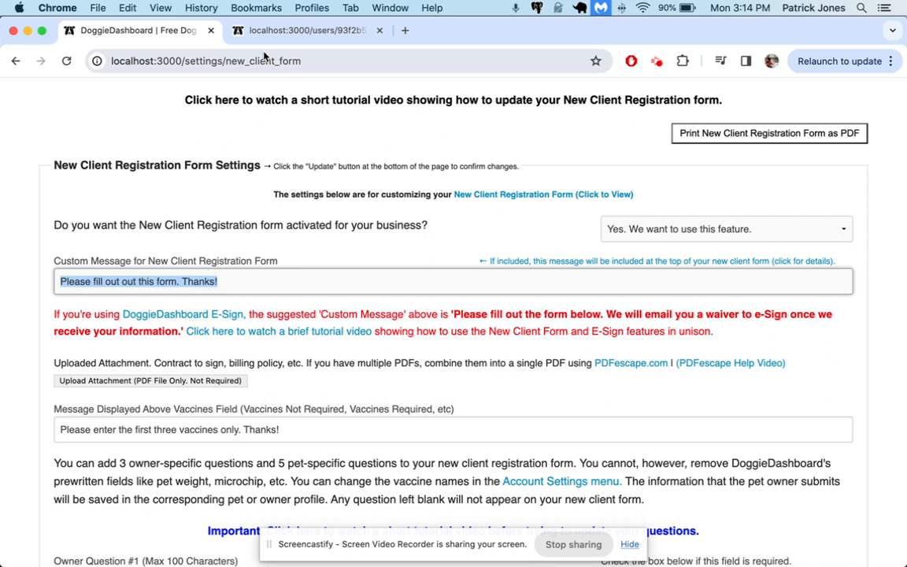
{"action": "left_click", "coordinate": [307, 30]}
{"action": "scroll", "coordinate": [354, 174], "scroll_direction": "up", "scroll_amount": 10}
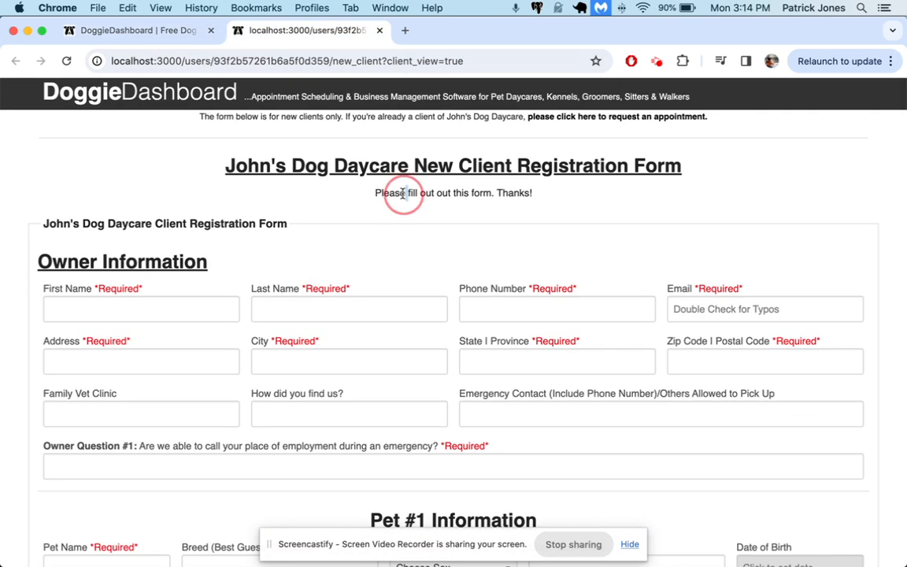
{"action": "triple_click", "coordinate": [410, 194]}
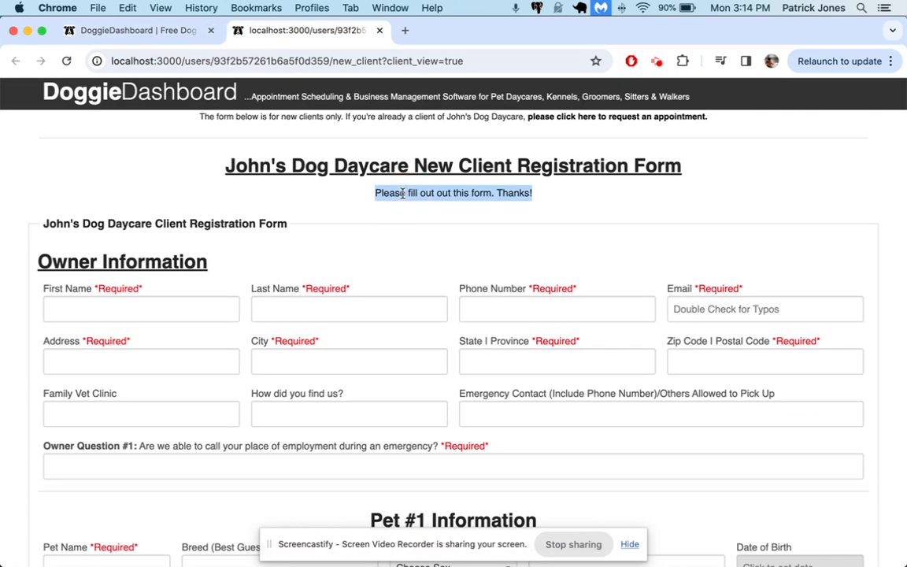
{"action": "left_click", "coordinate": [179, 29]}
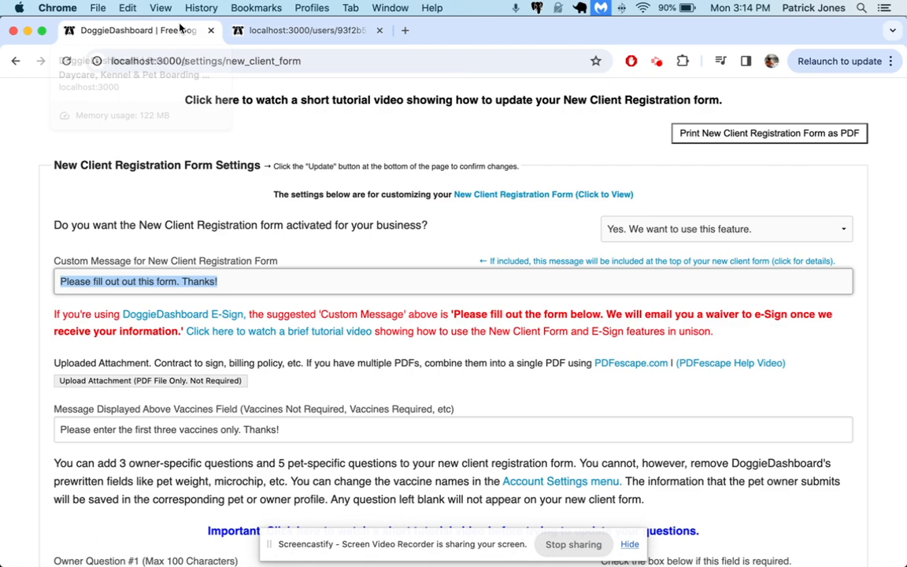
{"action": "scroll", "coordinate": [97, 314], "scroll_direction": "down", "scroll_amount": 2}
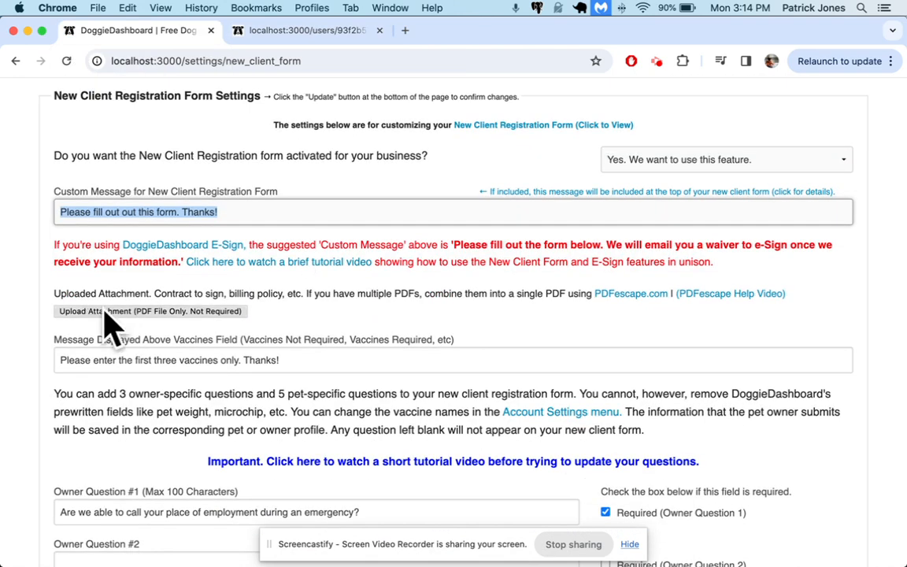
{"action": "left_click", "coordinate": [279, 31]}
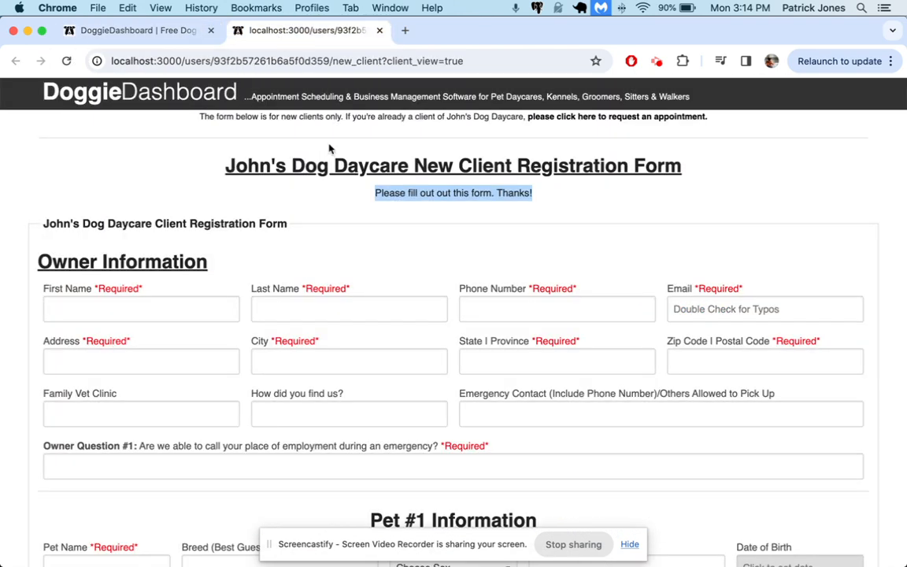
{"action": "left_click", "coordinate": [158, 29]}
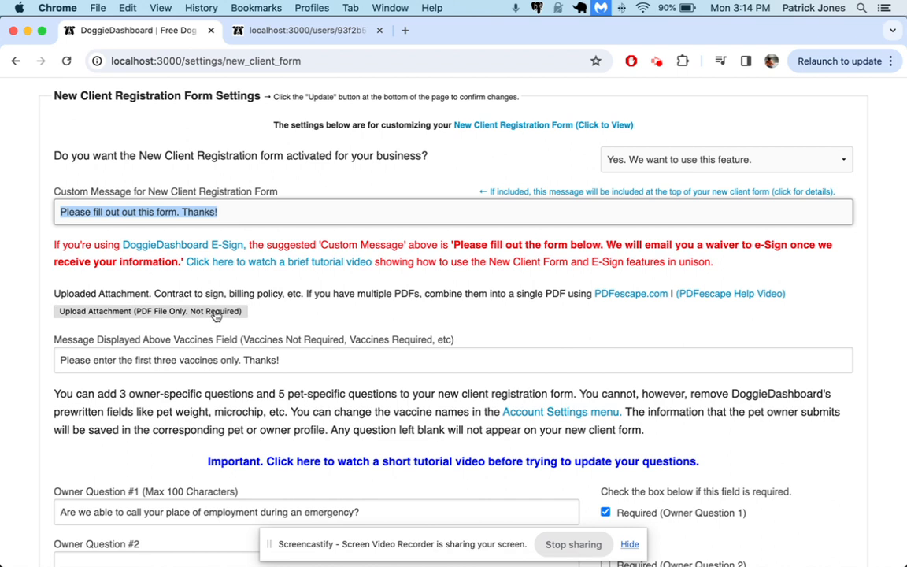
Check the vaccines message on the preview, add a second pet, then close the preview tab.
{"action": "scroll", "coordinate": [259, 348], "scroll_direction": "down", "scroll_amount": 2}
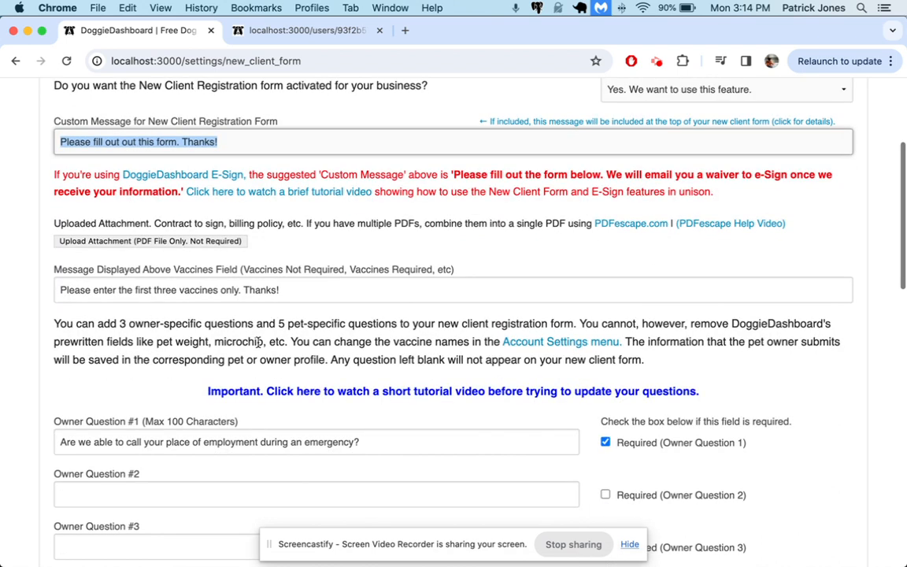
{"action": "left_click", "coordinate": [123, 287]}
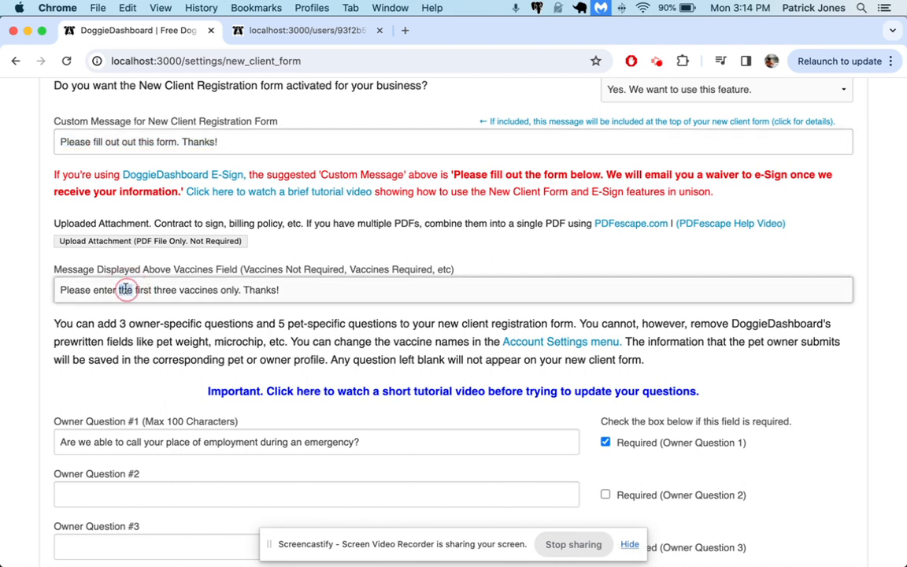
{"action": "triple_click", "coordinate": [124, 287]}
{"action": "left_click", "coordinate": [304, 32]}
{"action": "scroll", "coordinate": [402, 286], "scroll_direction": "down", "scroll_amount": 10}
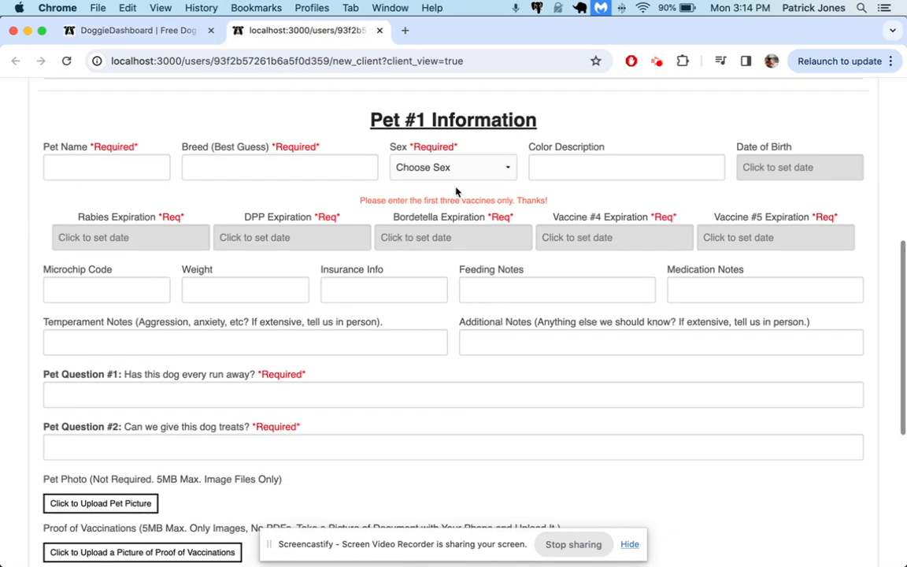
{"action": "scroll", "coordinate": [449, 210], "scroll_direction": "down", "scroll_amount": 5}
{"action": "left_click", "coordinate": [429, 296]}
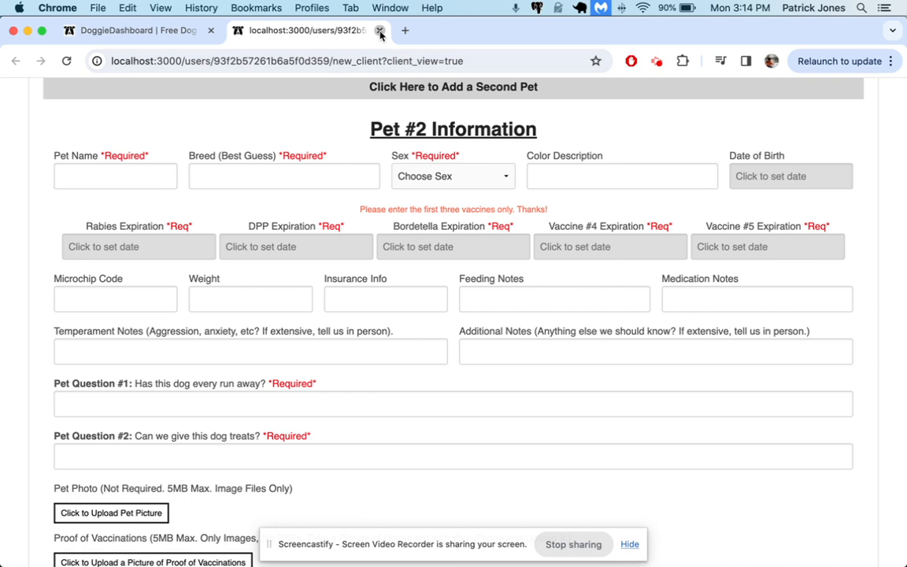
{"action": "key", "text": "super+w"}
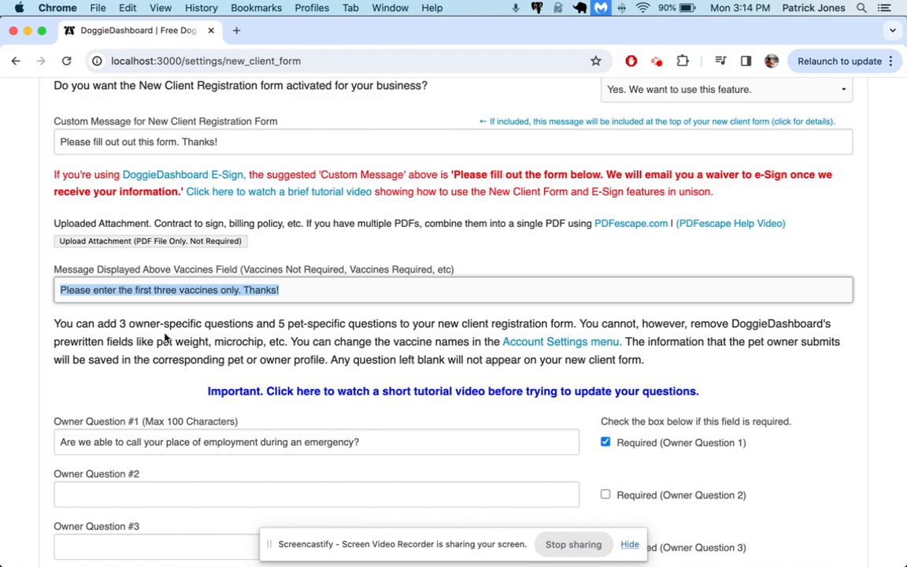
{"action": "scroll", "coordinate": [166, 337], "scroll_direction": "down", "scroll_amount": 8}
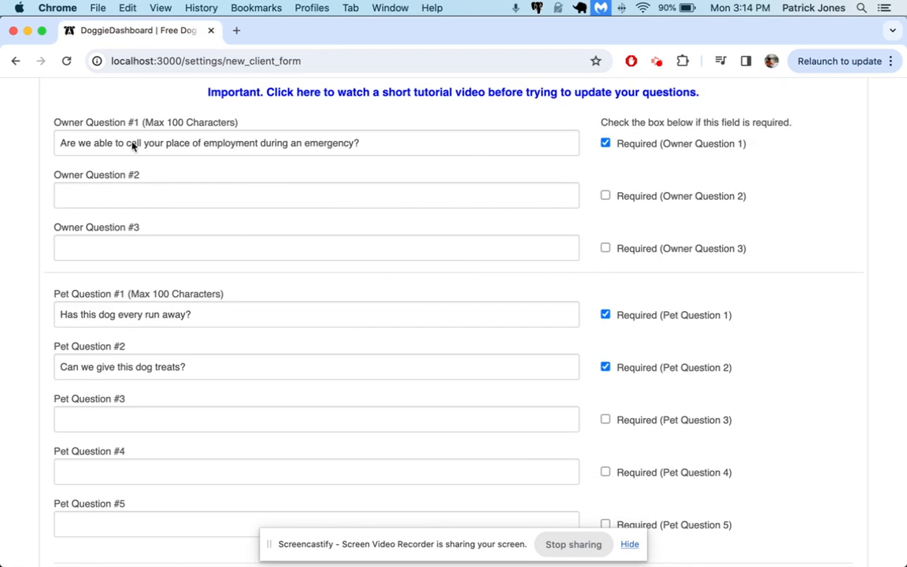
{"action": "scroll", "coordinate": [223, 355], "scroll_direction": "down", "scroll_amount": 4}
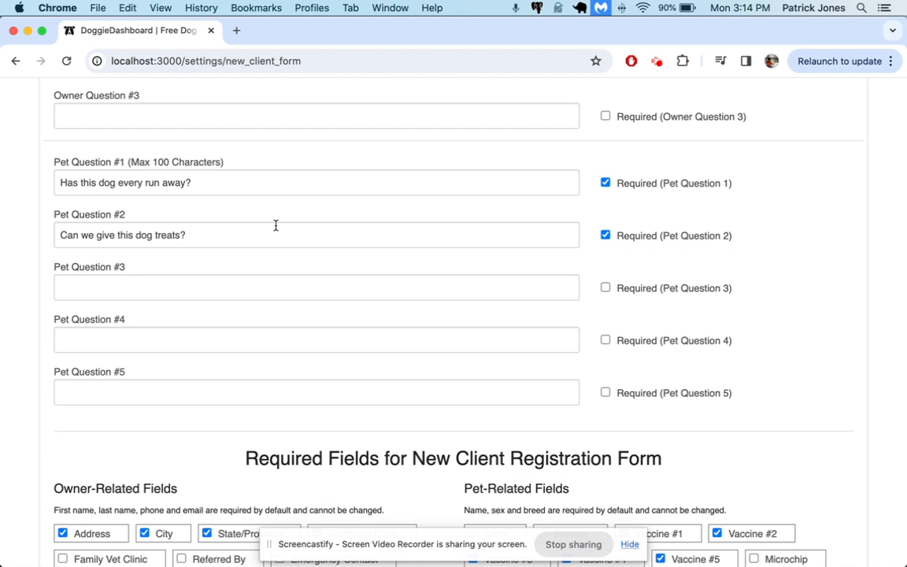
{"action": "scroll", "coordinate": [275, 226], "scroll_direction": "down", "scroll_amount": 8}
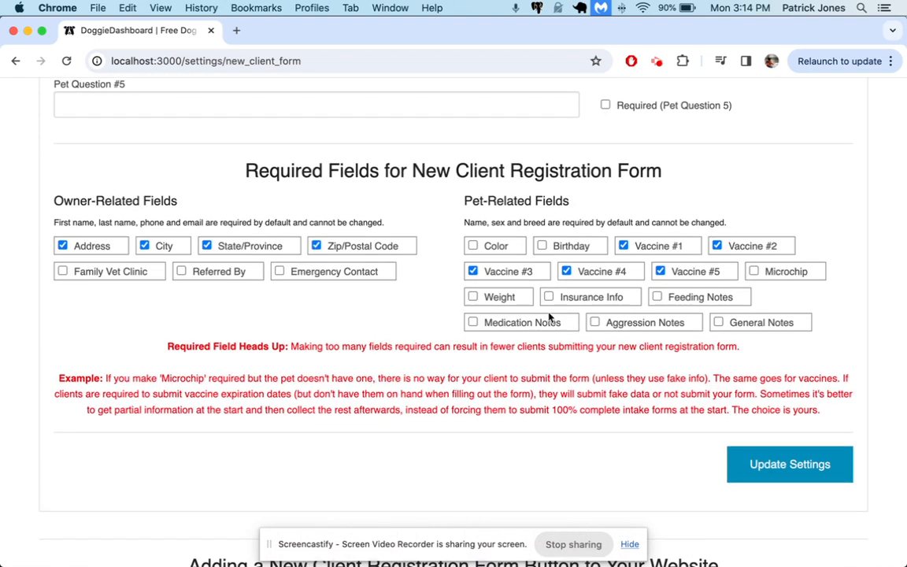
{"action": "scroll", "coordinate": [549, 317], "scroll_direction": "up", "scroll_amount": 20}
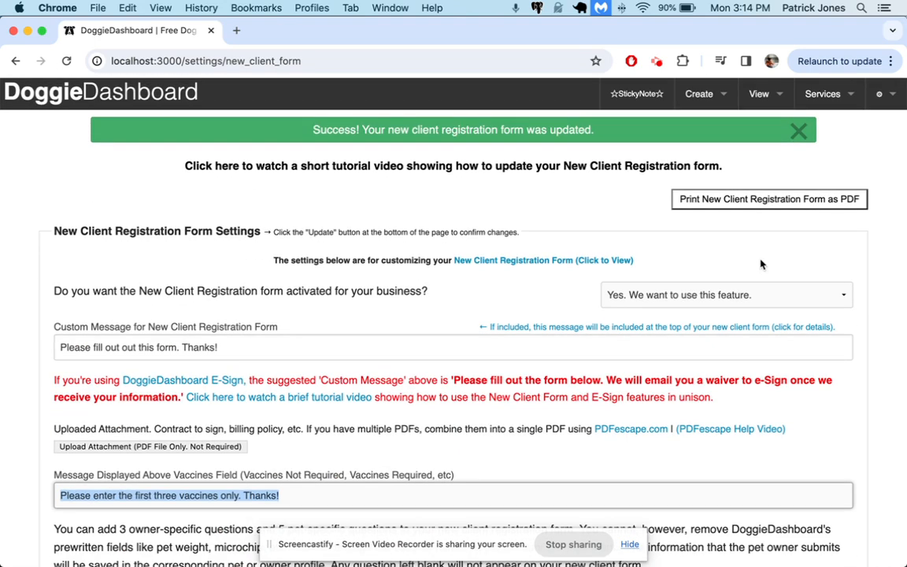
{"action": "scroll", "coordinate": [730, 371], "scroll_direction": "down", "scroll_amount": 20}
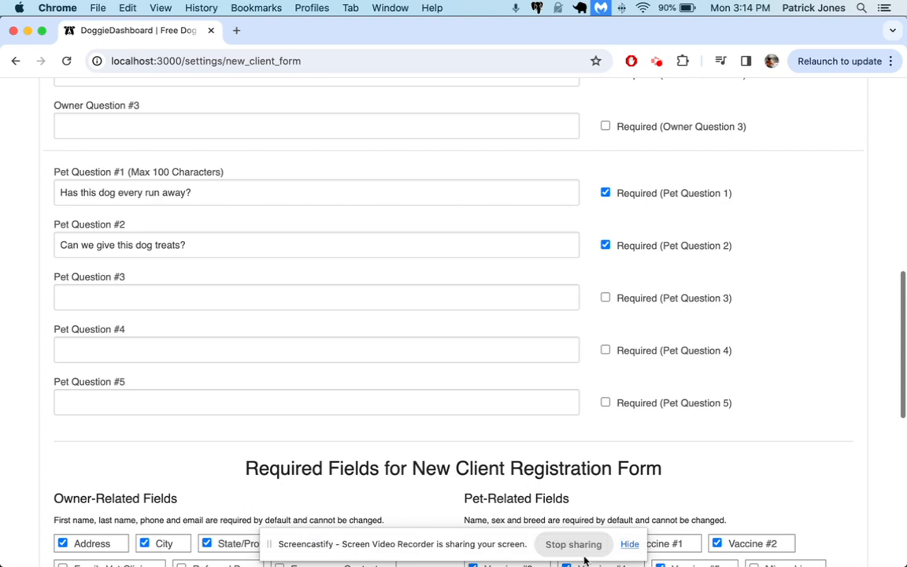